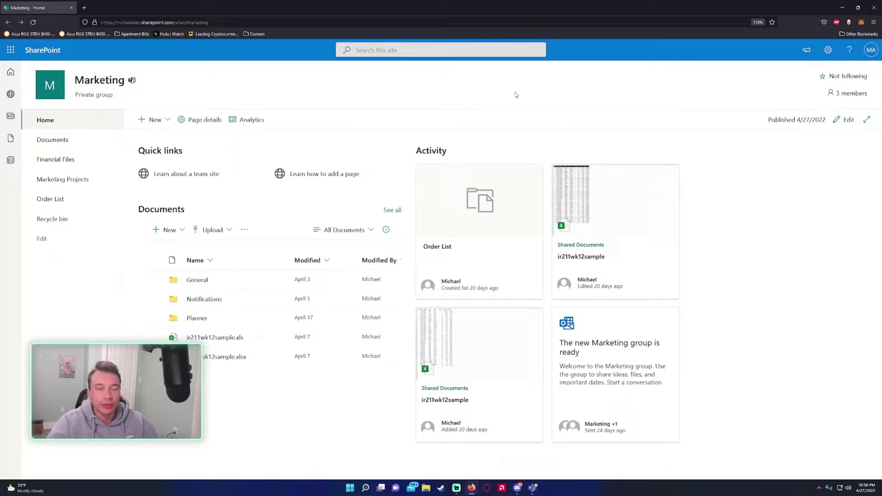
Step: Open the Settings panel from the gear icon on the Marketing site home page
left_click(828, 49)
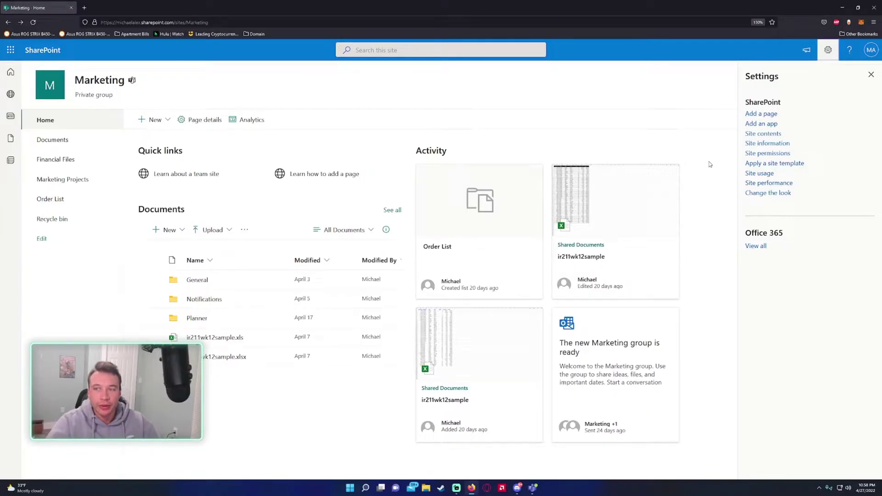
Step: Choose Change the look in the Settings panel to see Theme, Header and Navigation
left_click(760, 195)
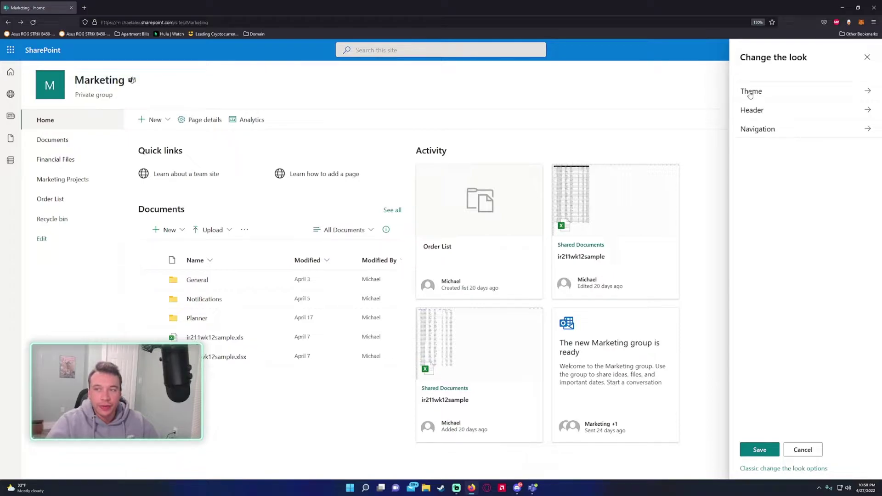
Step: Preview the Teal, Blue, Dark Yellow and Dark Blue themes, ending on Dark Yellow
left_click(750, 92)
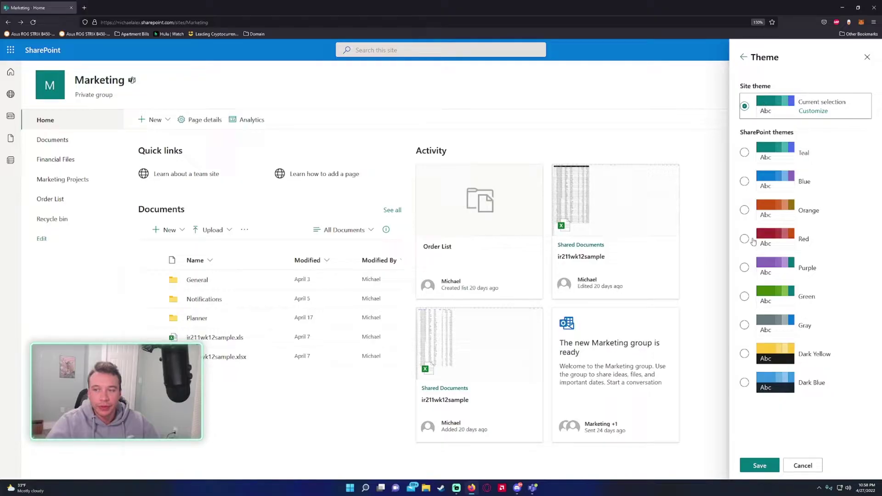
left_click(744, 153)
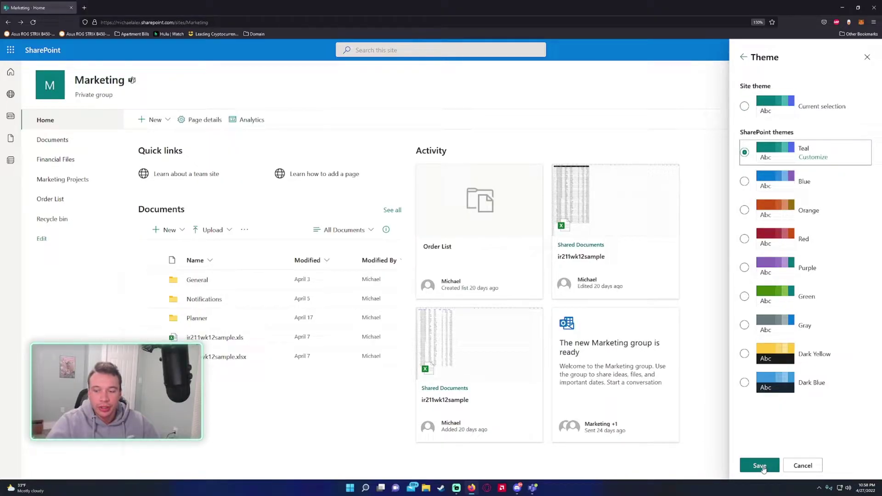
left_click(744, 182)
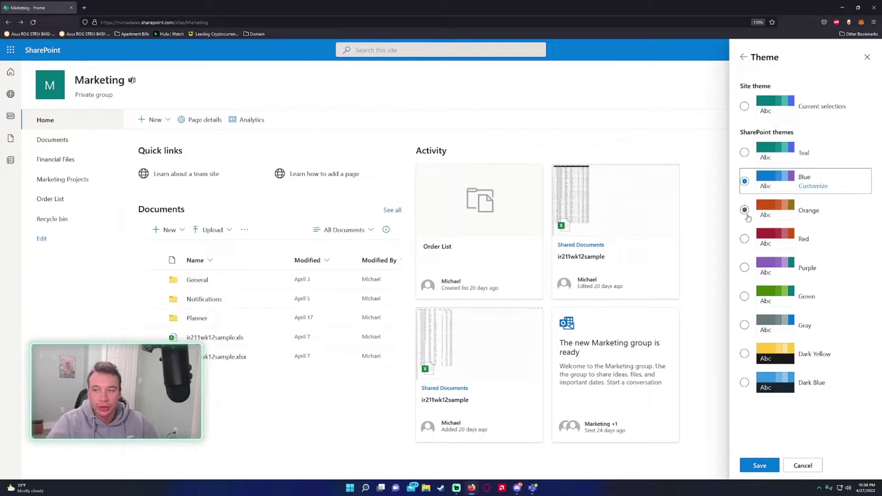
left_click(744, 325)
left_click(745, 353)
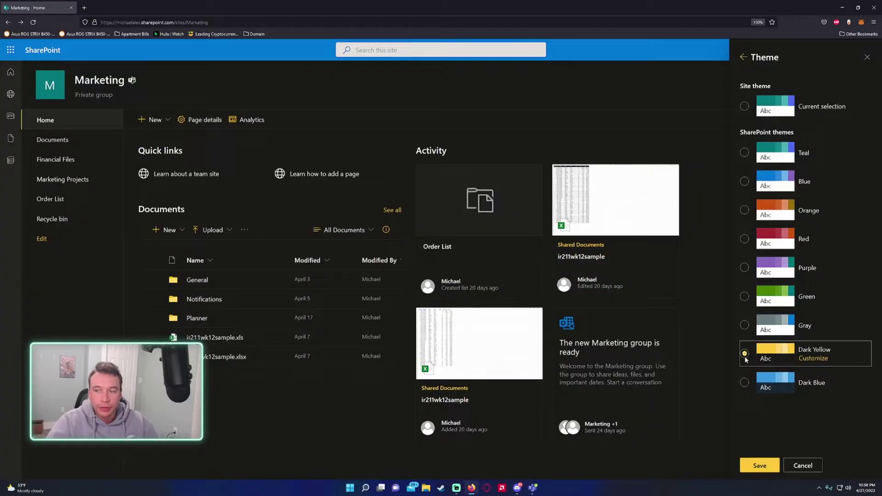
left_click(752, 383)
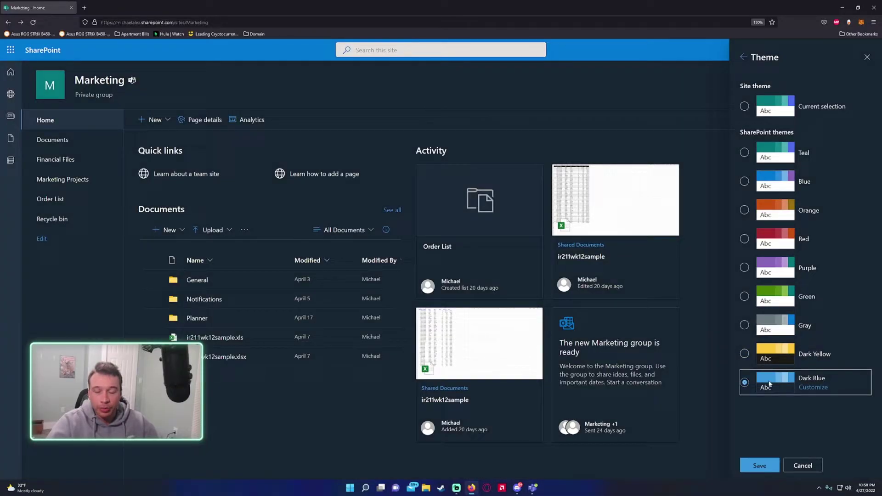
left_click(745, 357)
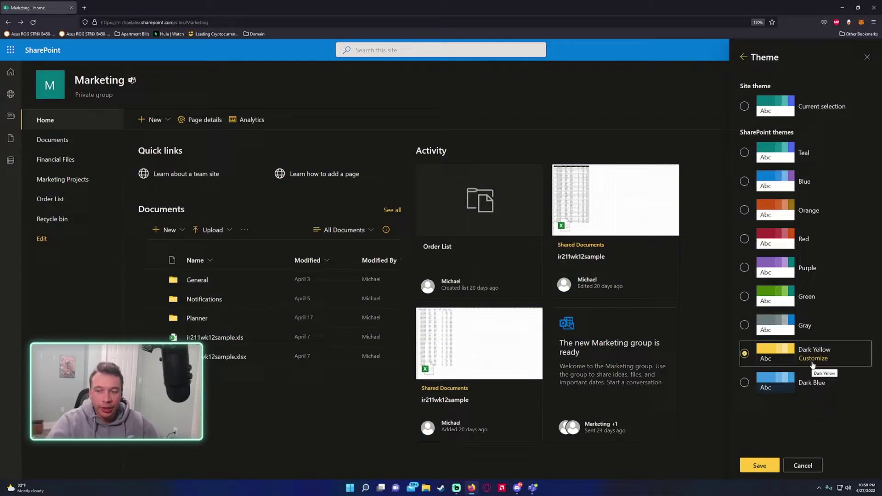
Step: Customise Dark Yellow with a purple main colour and blue accent, then return to themes
left_click(813, 363)
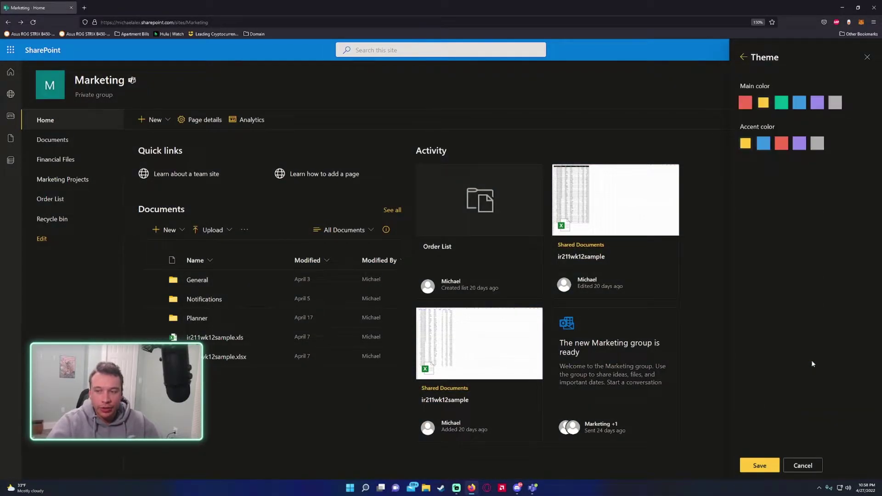
left_click(816, 104)
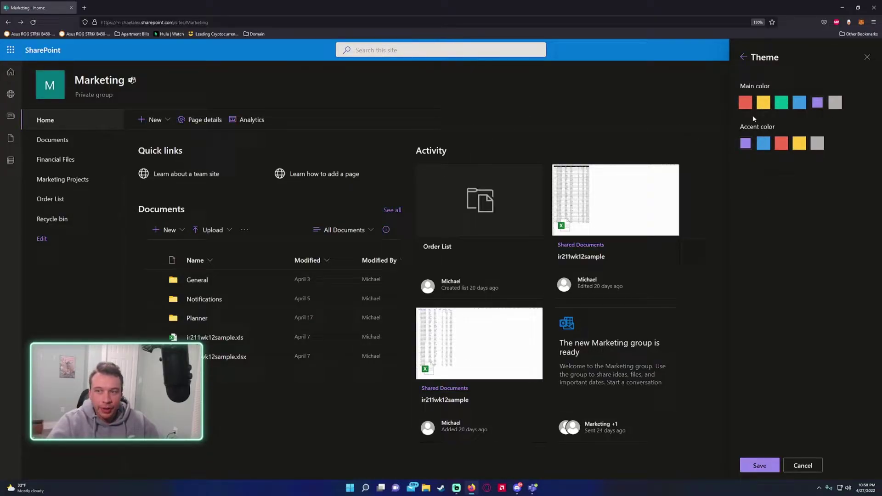
left_click(764, 145)
left_click(781, 144)
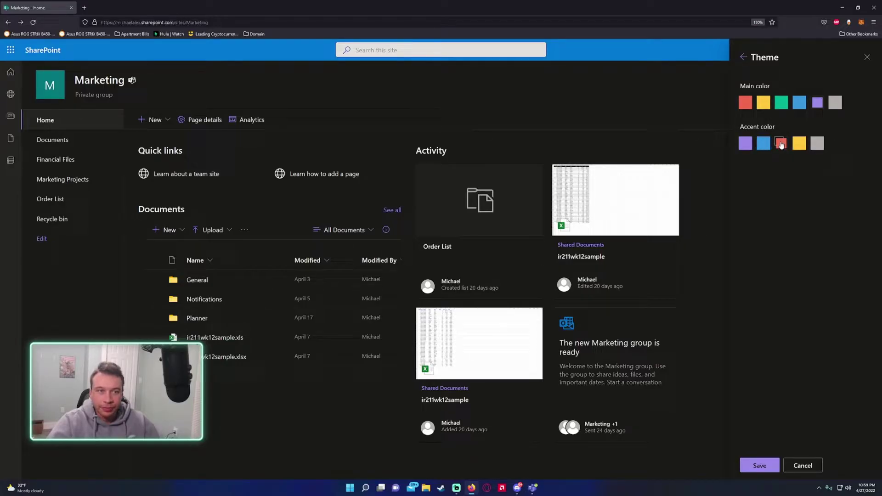
left_click(819, 145)
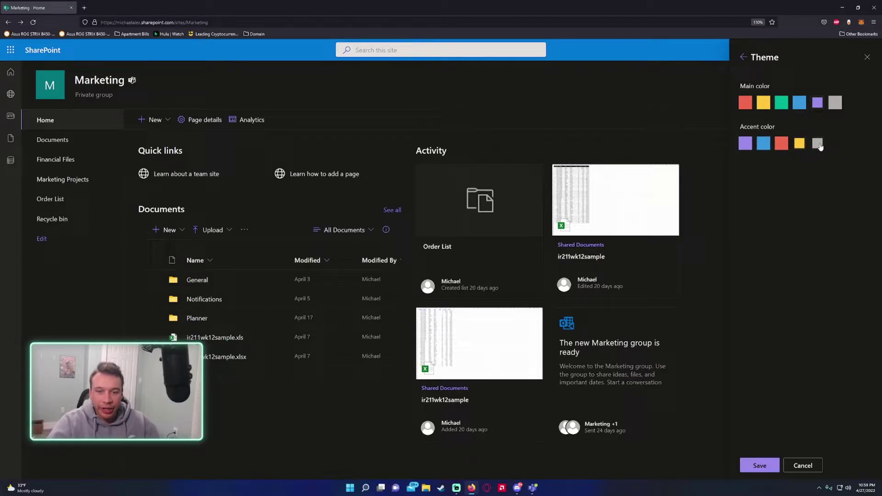
left_click(763, 143)
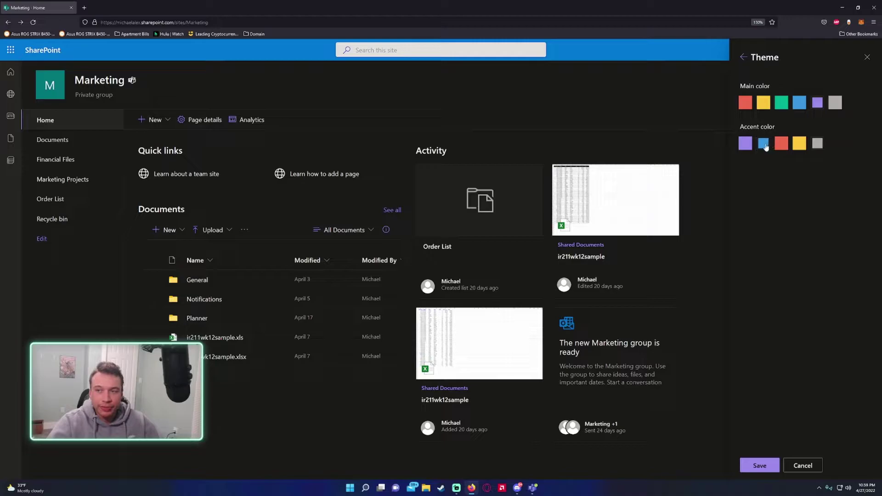
left_click(743, 58)
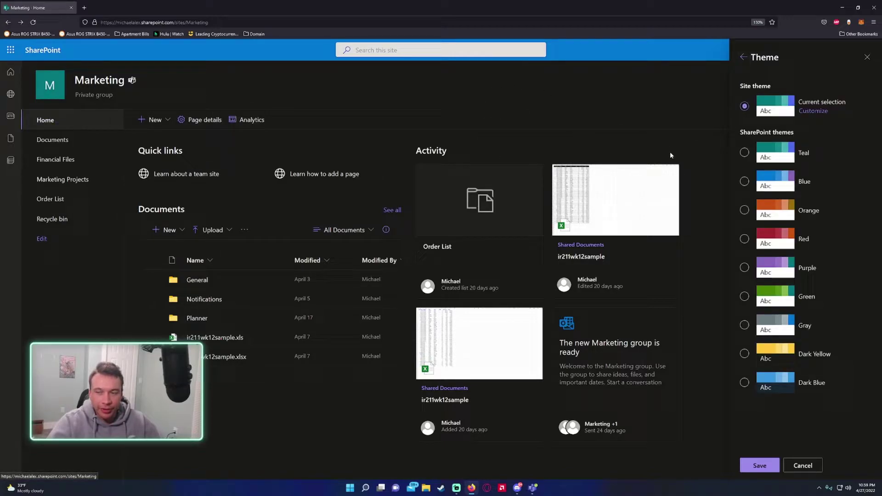
Step: Customise Teal's main colour, trying purple, green, teal and red, then return to themes
left_click(803, 161)
left_click(805, 159)
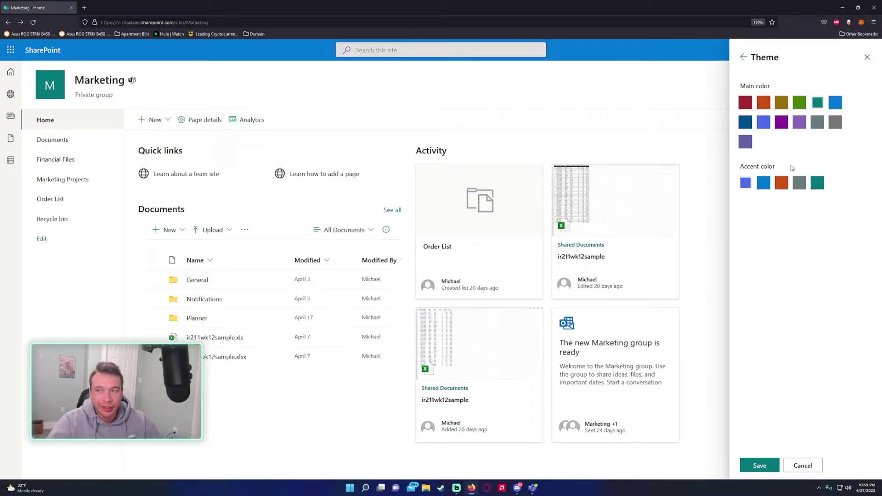
left_click(782, 122)
left_click(800, 102)
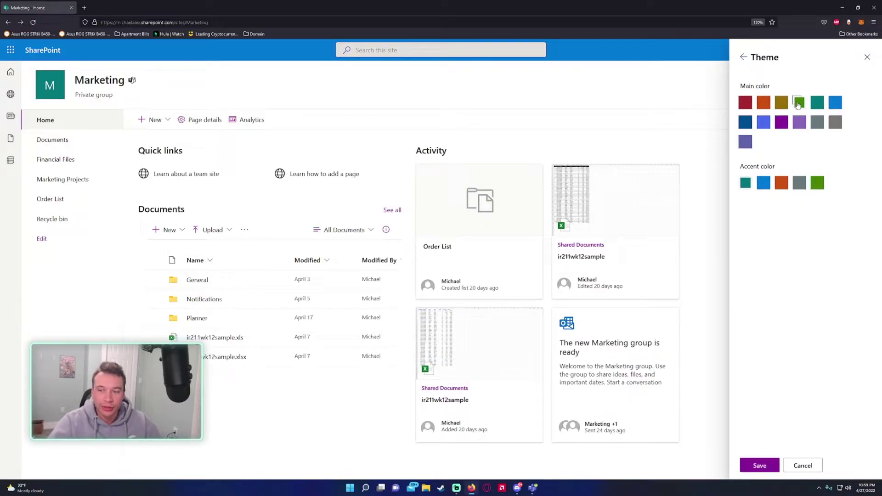
left_click(817, 102)
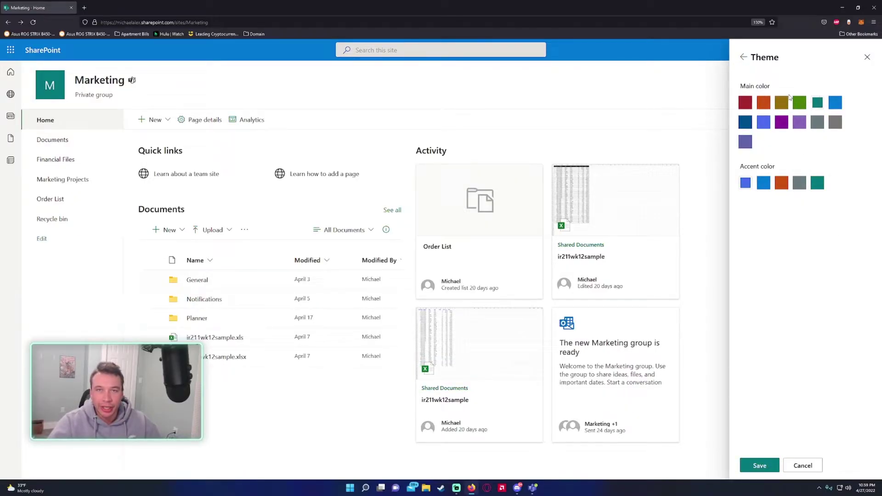
left_click(745, 102)
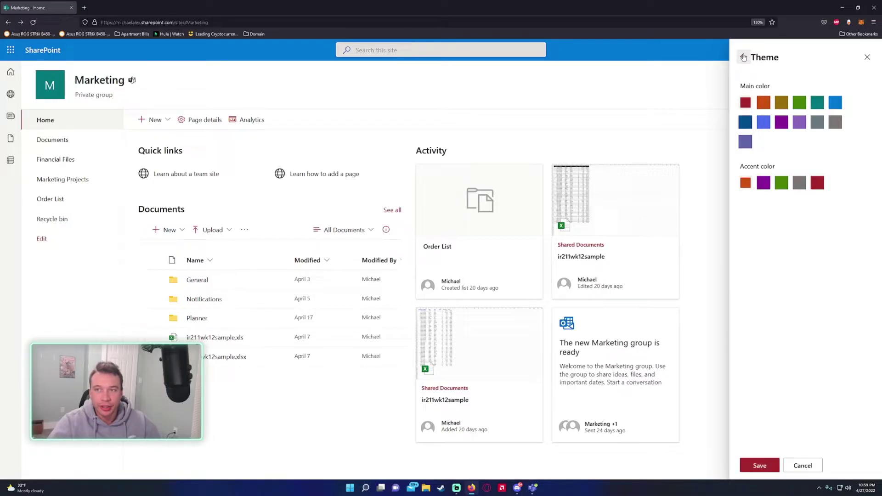
left_click(744, 57)
Step: Save the Dark Yellow theme customised with a purple main colour
left_click(745, 354)
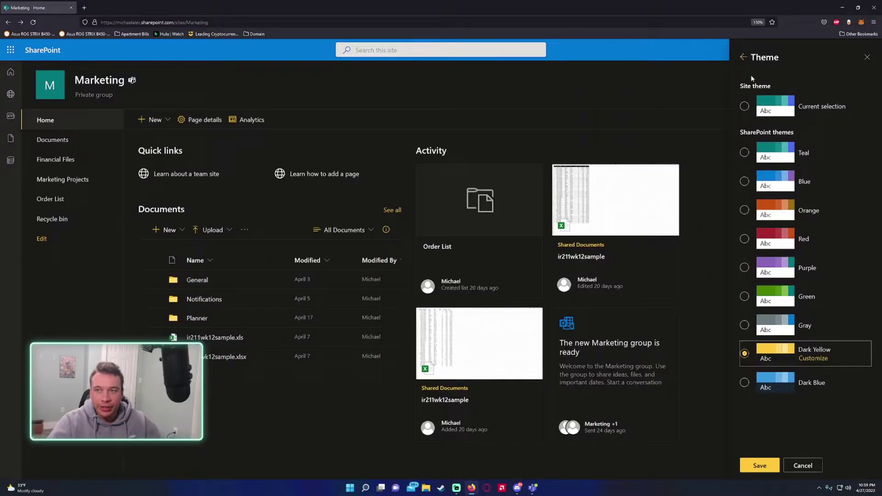
left_click(814, 358)
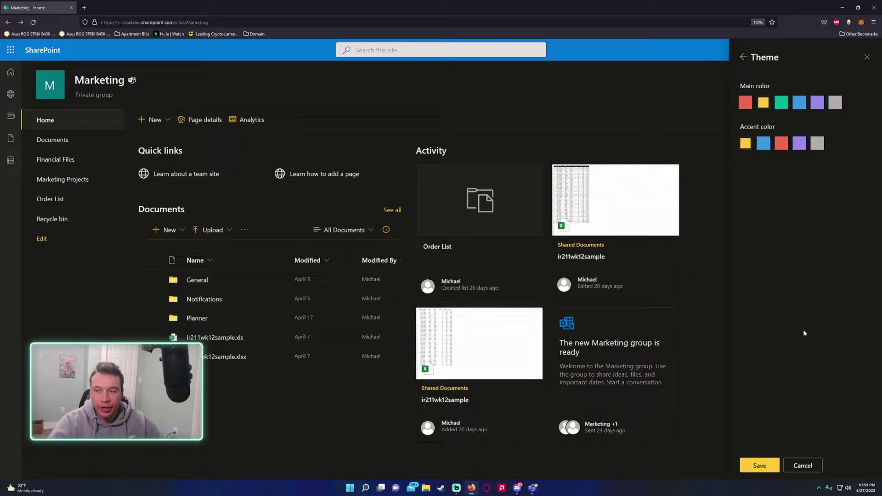
left_click(817, 102)
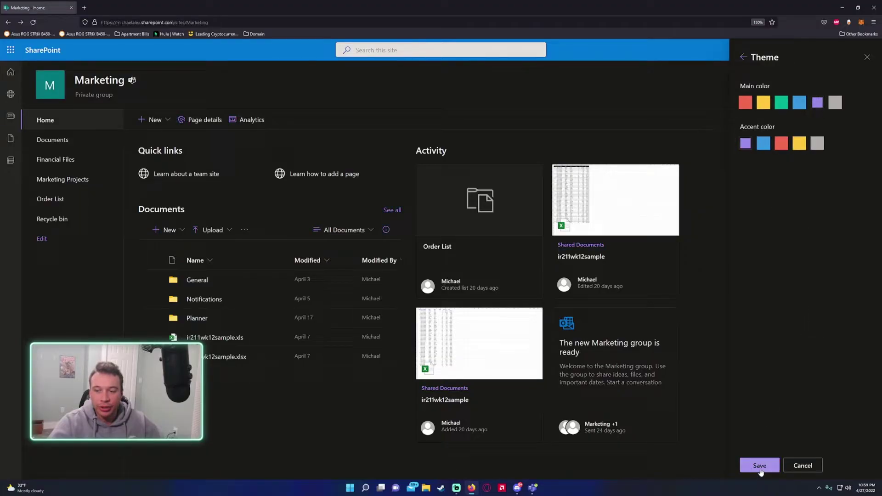
left_click(775, 465)
Step: Switch the site back to the Teal theme and save it
left_click(774, 112)
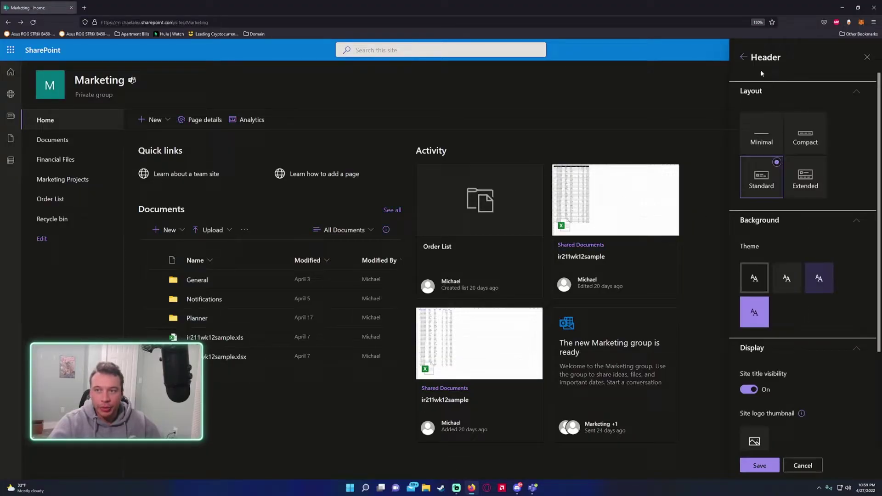
left_click(743, 57)
left_click(768, 87)
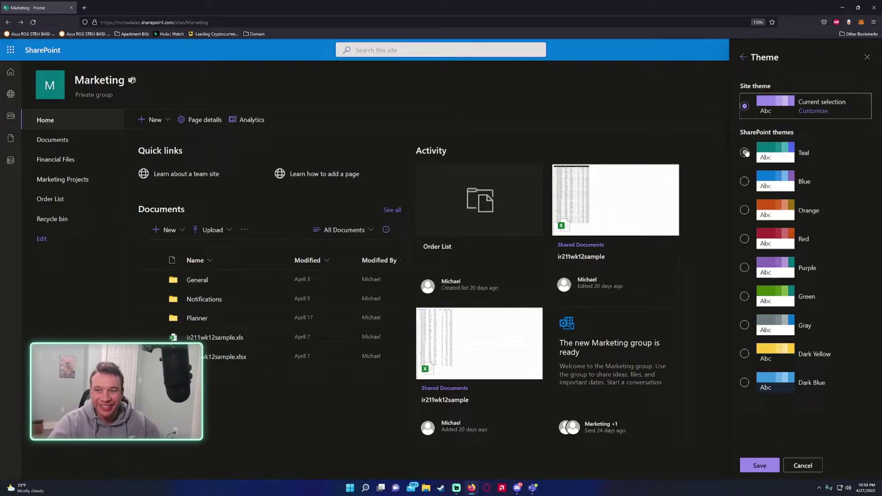
left_click(744, 152)
left_click(759, 466)
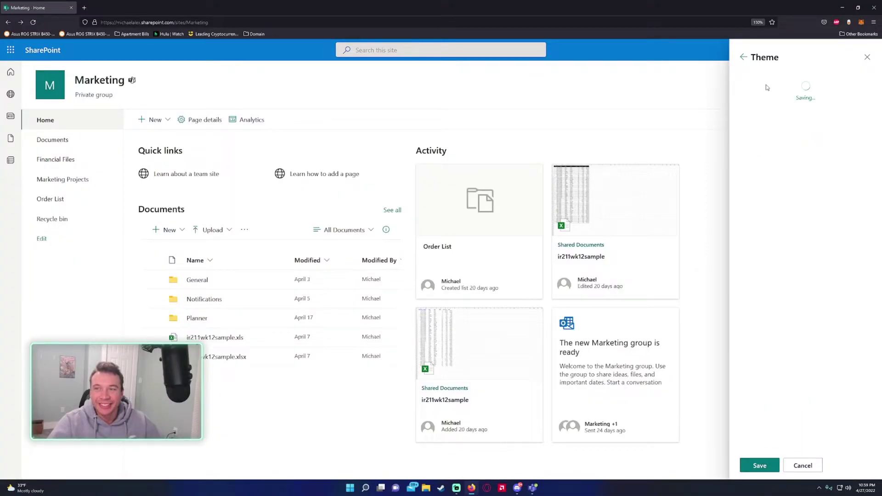
Step: Set the header layout to Compact after trying Minimal, Standard and Extended
left_click(743, 57)
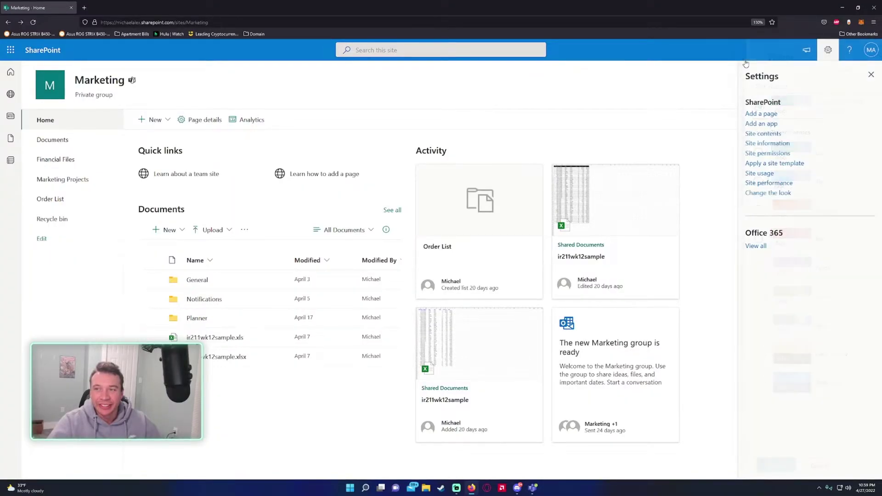
left_click(767, 193)
left_click(777, 112)
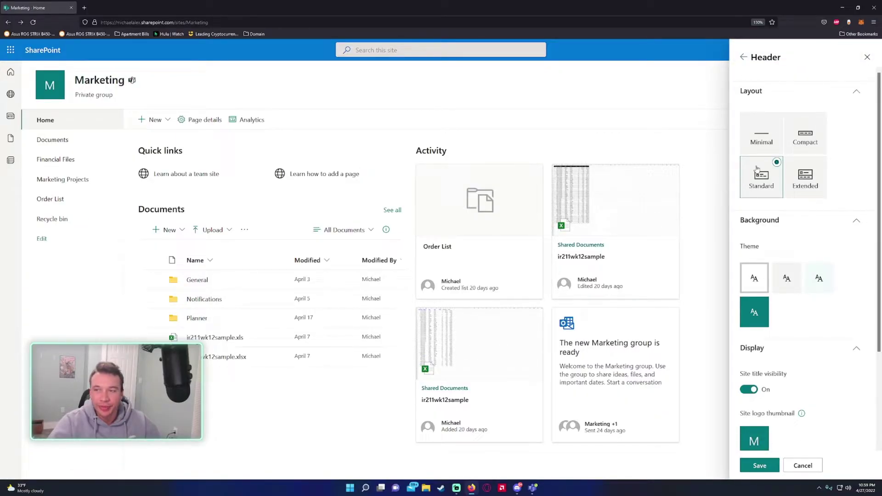
left_click(768, 151)
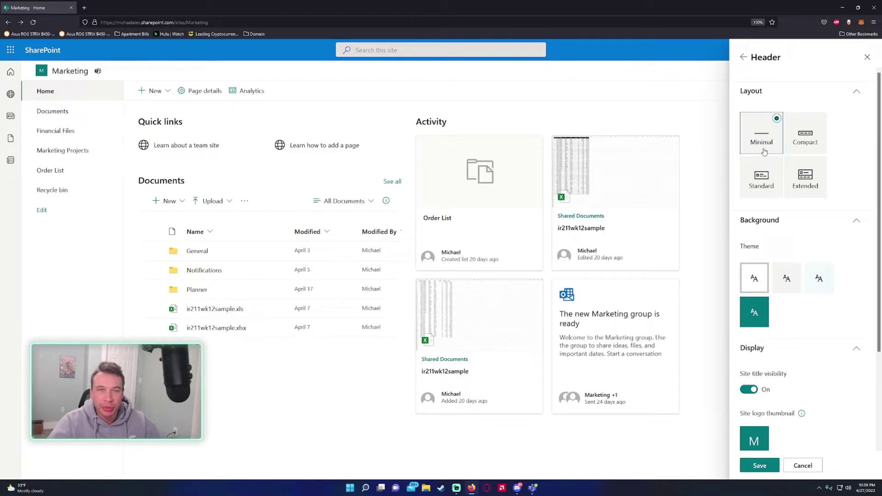
left_click(815, 143)
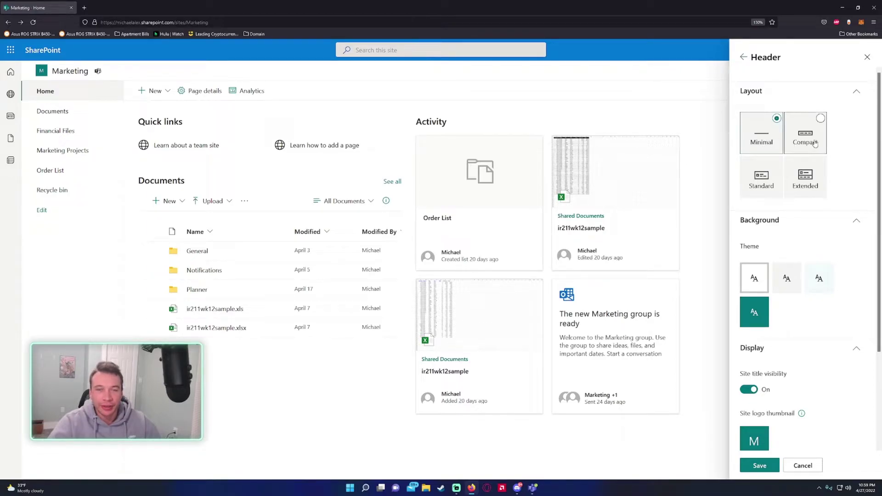
left_click(763, 177)
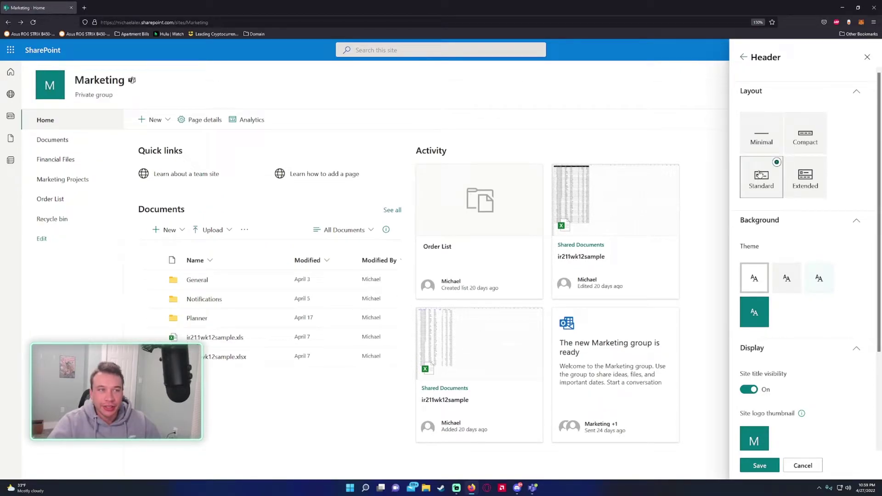
left_click(815, 178)
left_click(762, 140)
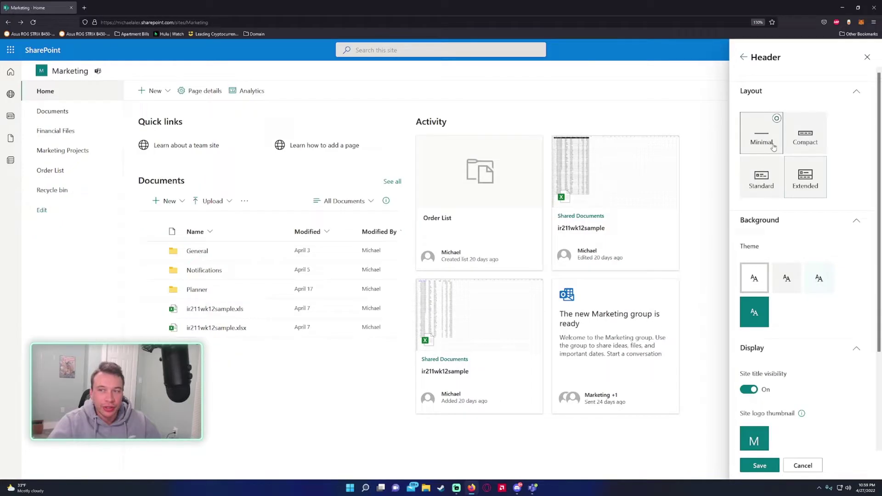
left_click(799, 144)
left_click(780, 173)
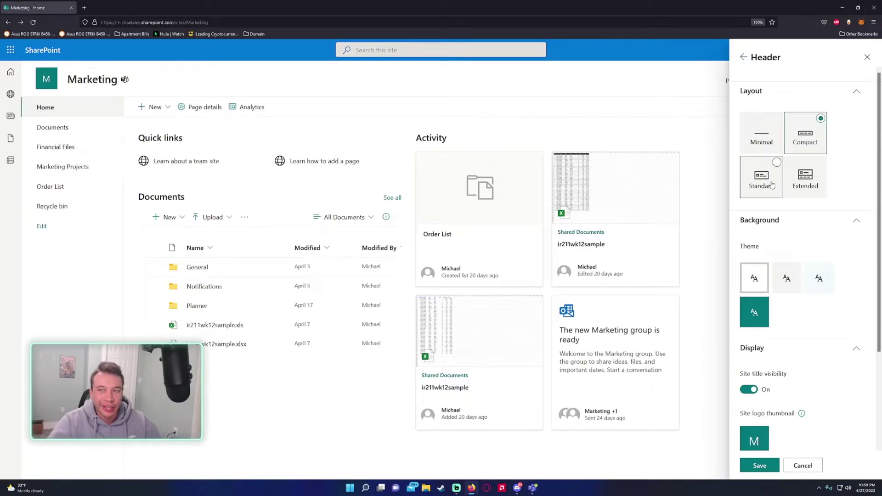
left_click(811, 133)
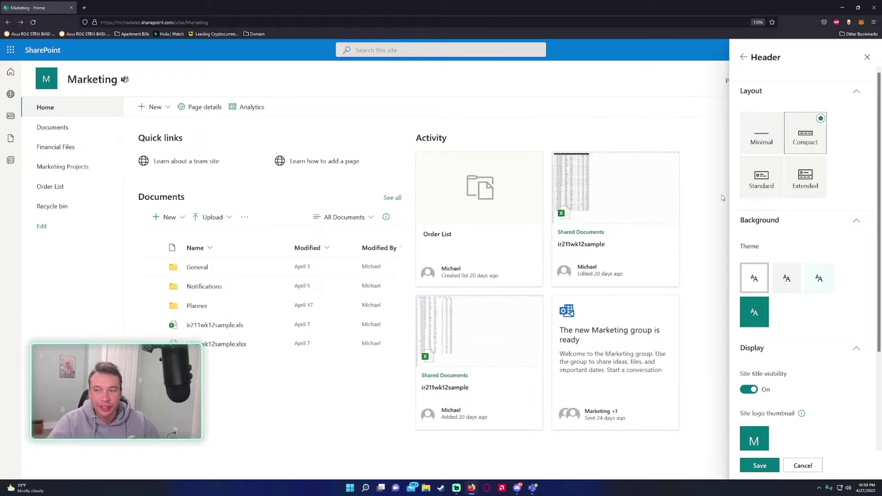
Step: Preview several header background themes, including teal, and keep the white background
scroll(775, 278, "down", 2)
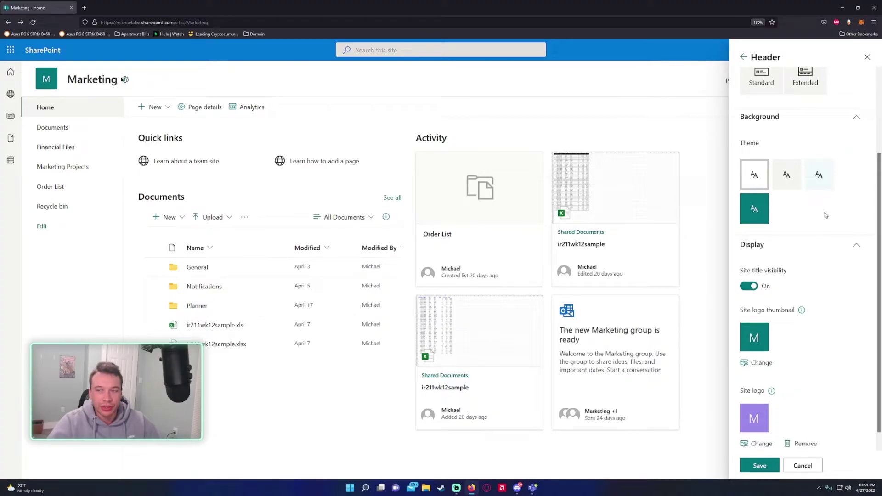
left_click(799, 175)
left_click(761, 207)
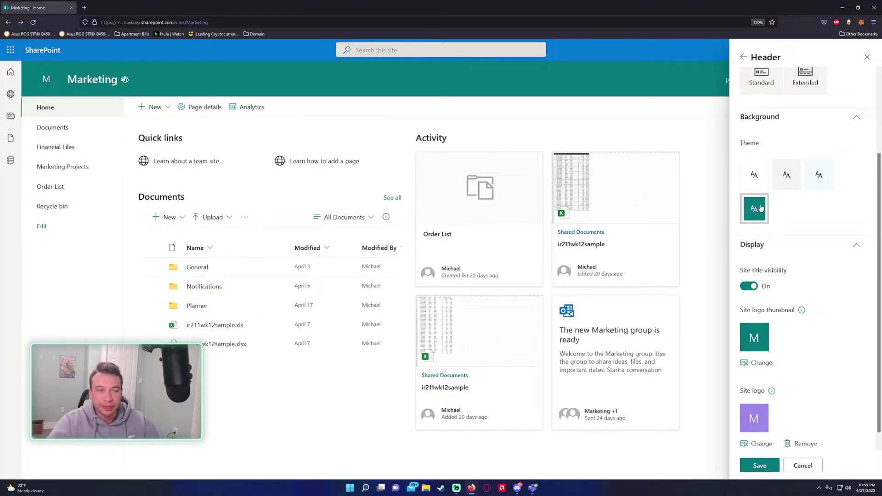
left_click(755, 173)
left_click(786, 175)
left_click(755, 206)
left_click(755, 174)
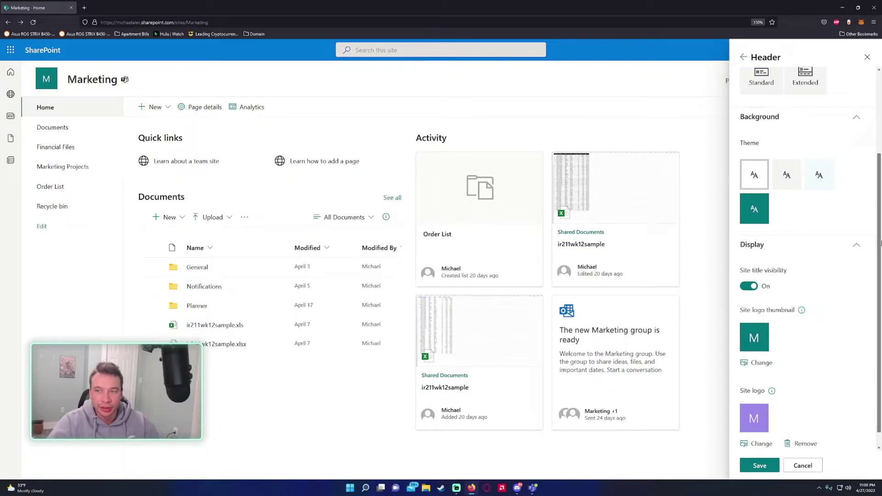
Step: Toggle the Marketing site title off and back on, then return to the look options
scroll(759, 263, "down", 1)
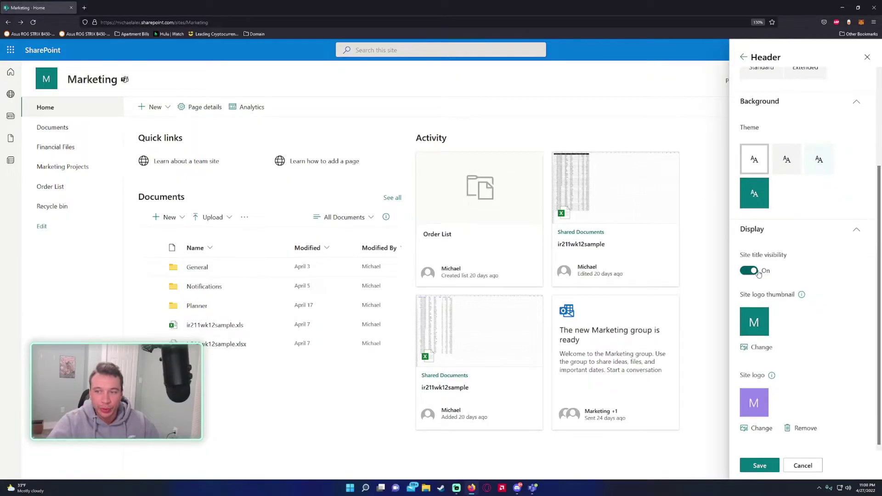
left_click(751, 272)
left_click(750, 271)
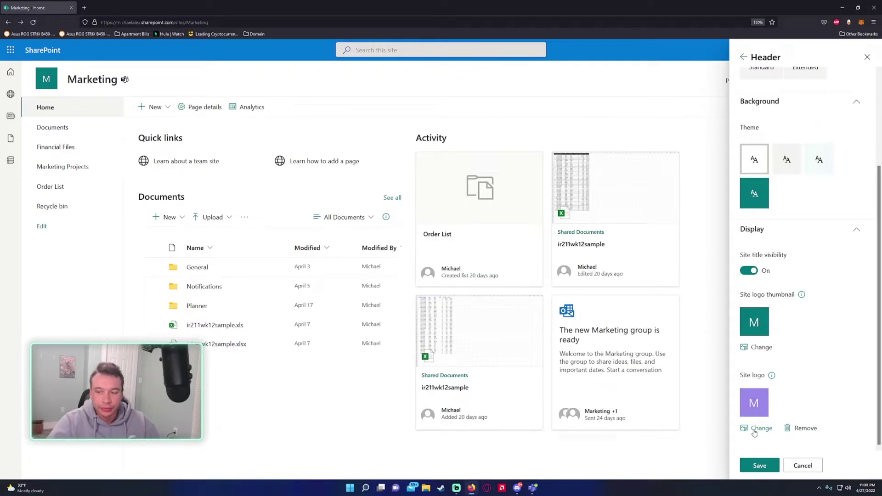
left_click(743, 58)
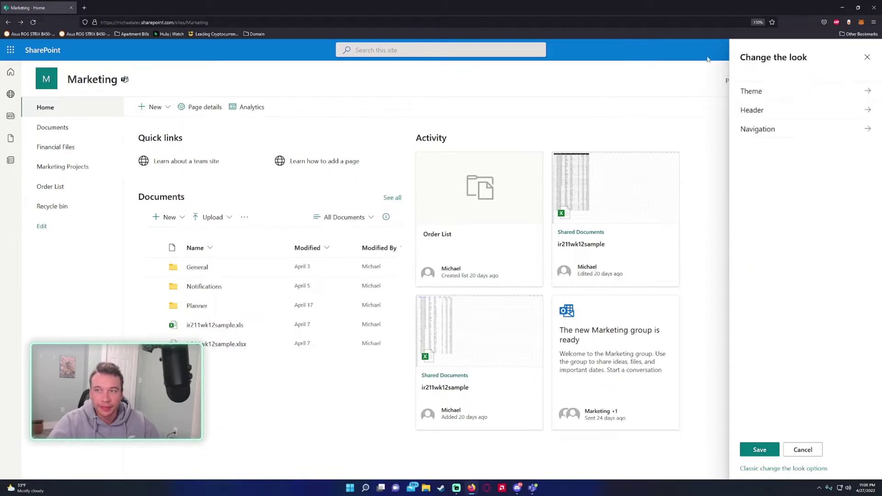
Step: Keep site navigation visible and set it to Vertical orientation after trying Horizontal
left_click(769, 131)
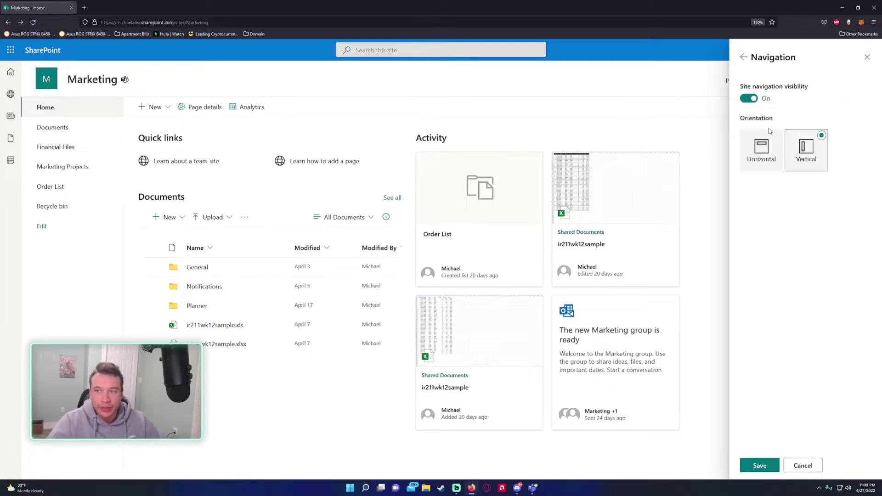
left_click(750, 98)
left_click(750, 99)
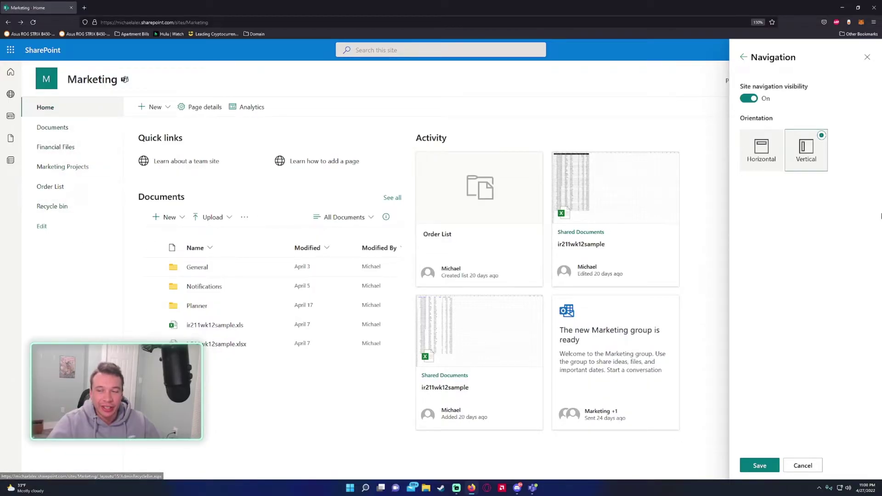
left_click(759, 154)
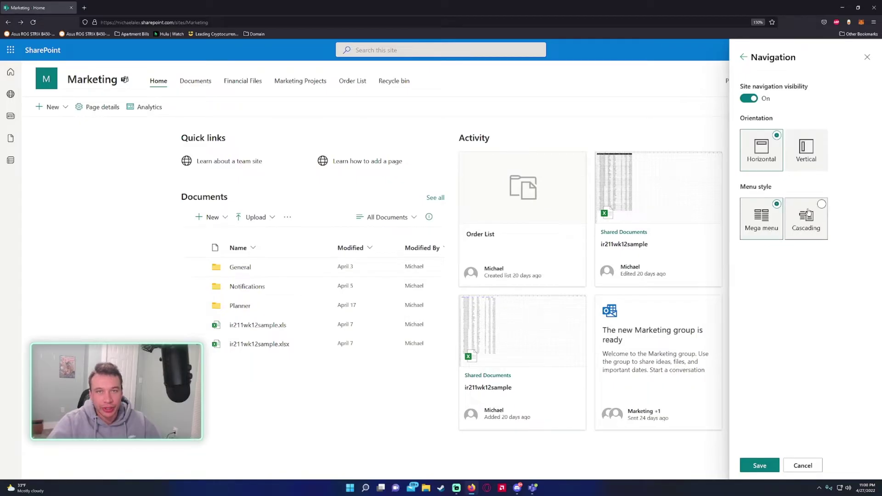
left_click(805, 148)
left_click(765, 147)
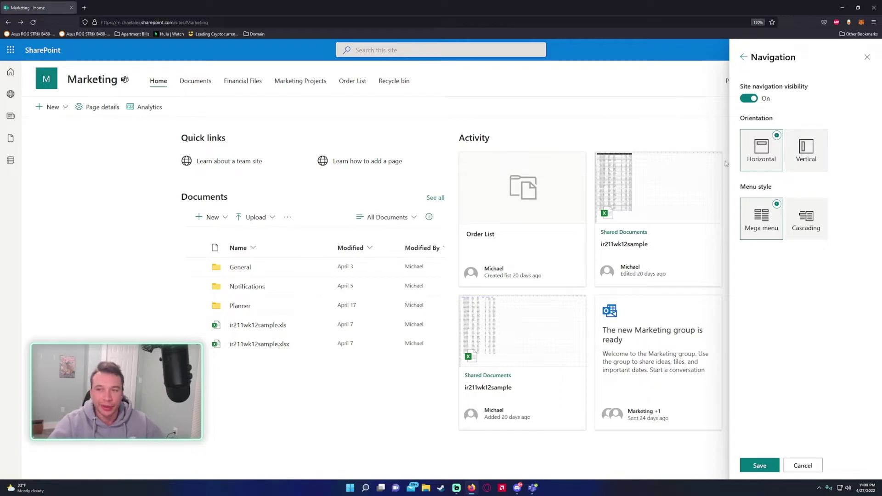
left_click(794, 164)
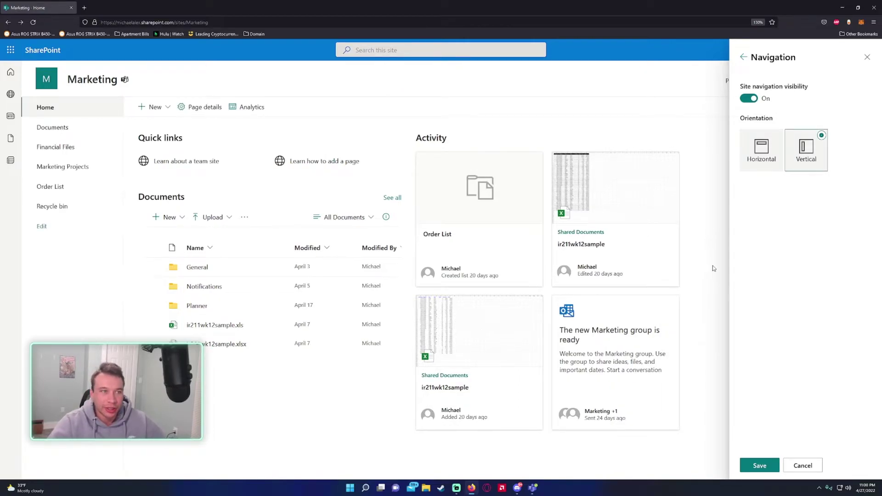
Step: Save the vertical navigation, then browse the site templates and close them without applying one
left_click(760, 465)
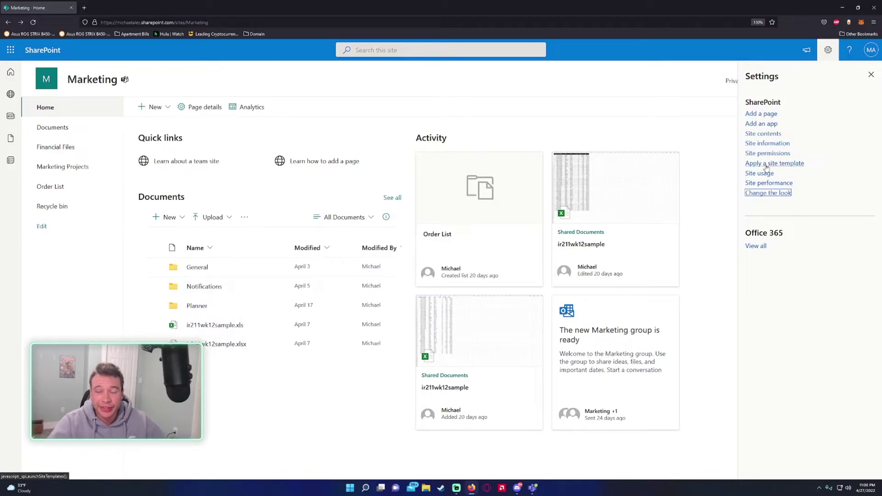
left_click(766, 165)
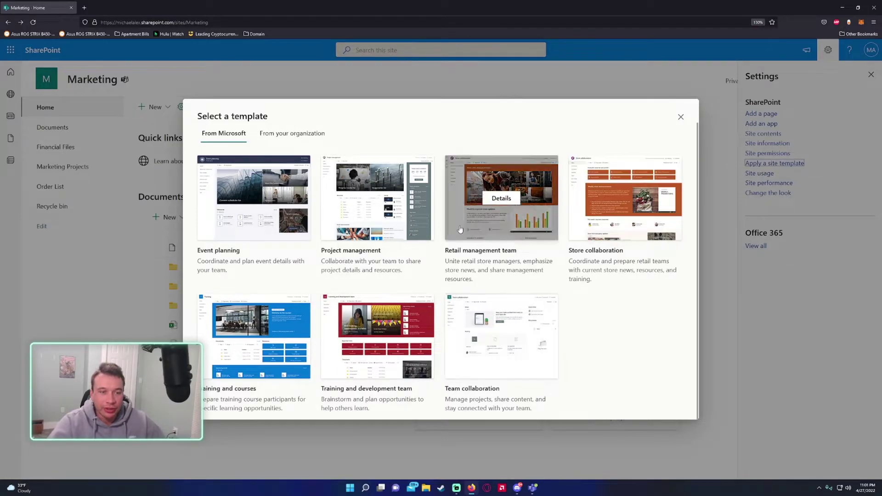
left_click(681, 117)
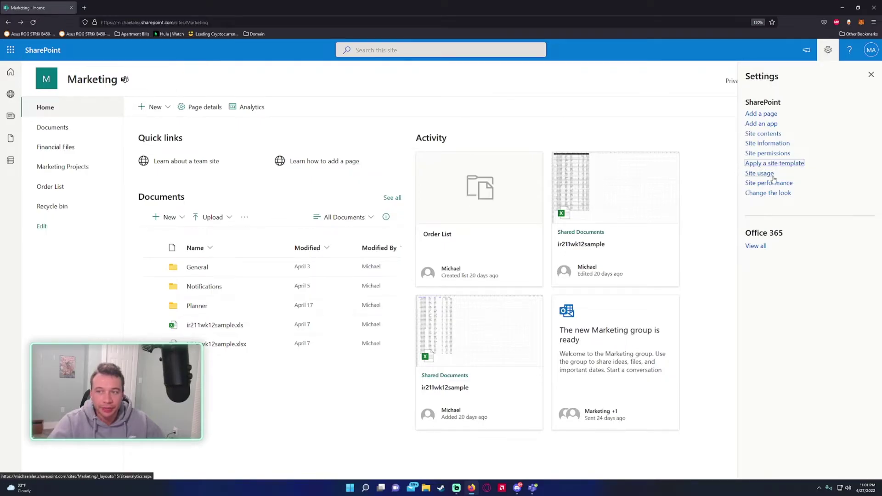
Step: Open Site information from Settings and place the cursor in the Site description box
left_click(871, 75)
left_click(828, 49)
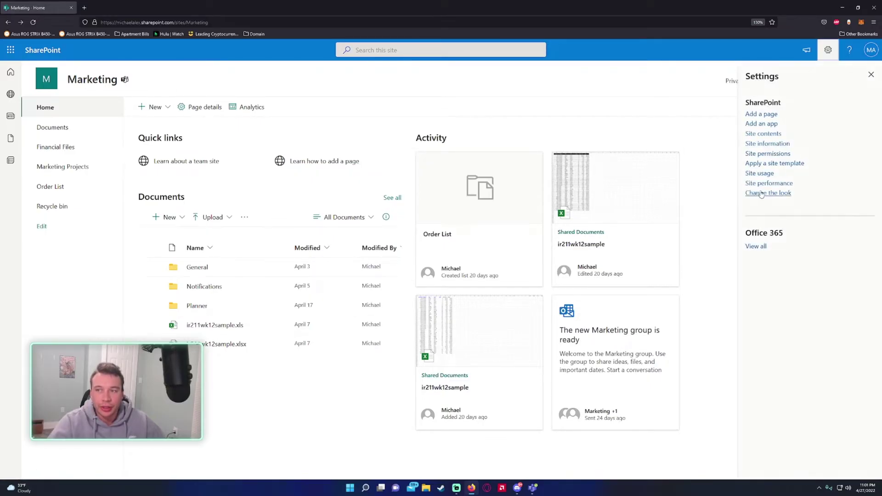
left_click(767, 143)
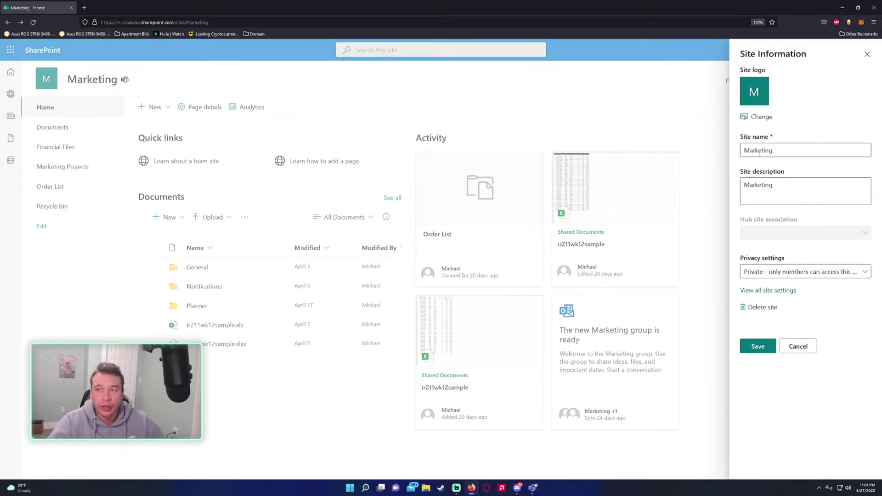
left_click(796, 191)
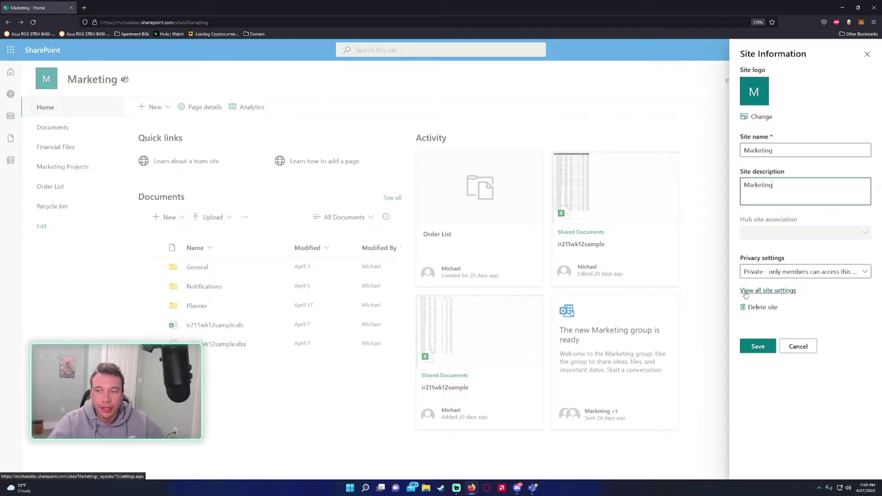
left_click(780, 291)
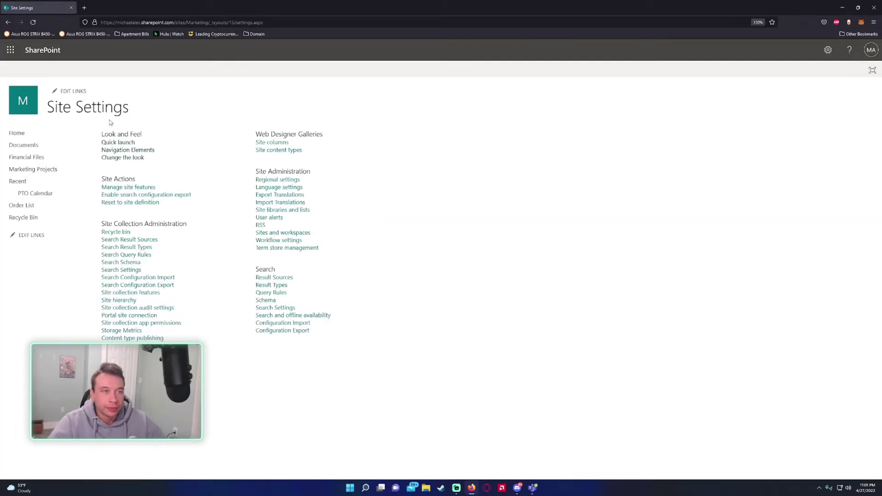
mouse_move(104, 134)
left_mouse_down()
mouse_move(146, 133)
mouse_move(101, 134)
left_mouse_up()
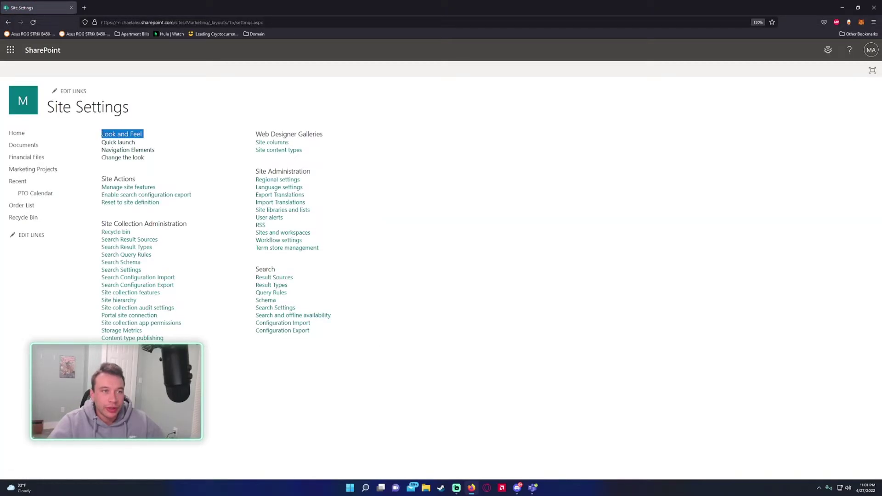
left_click(124, 143)
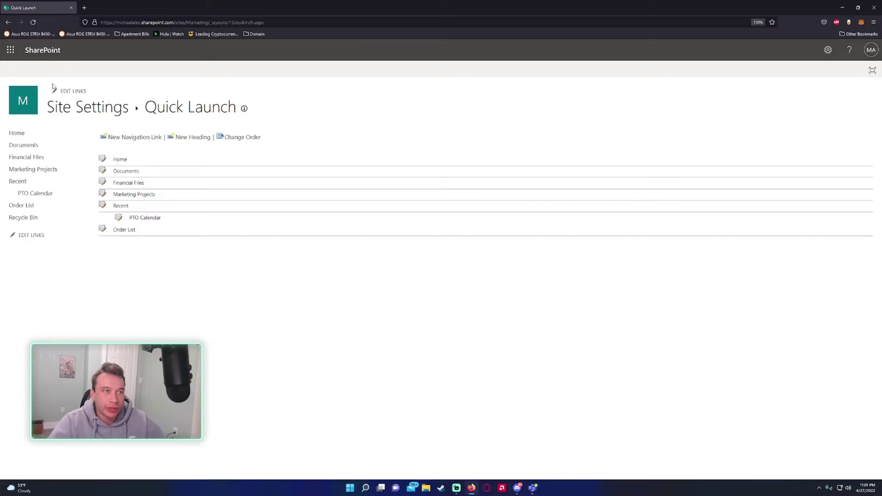
left_click(8, 22)
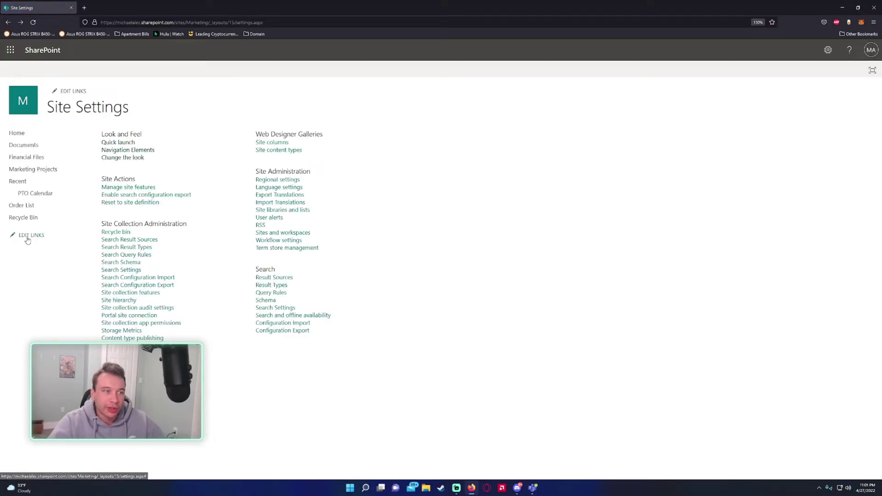
left_click(27, 236)
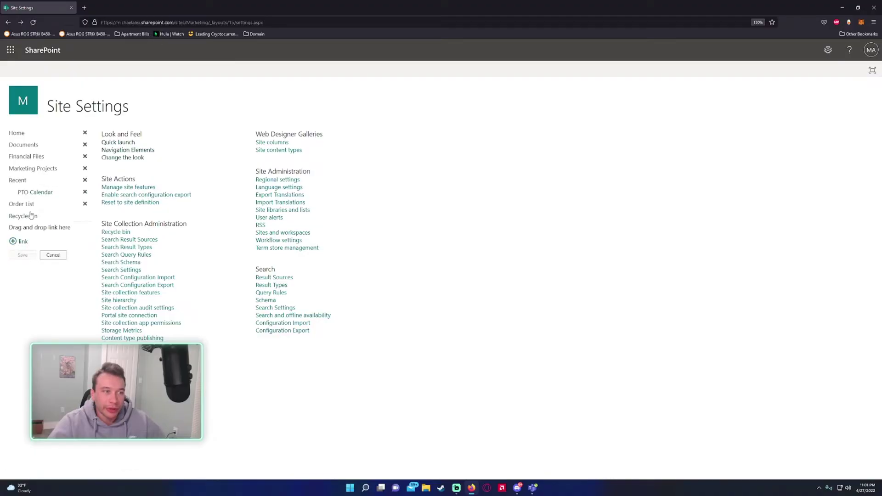
mouse_move(35, 157)
left_mouse_down()
mouse_move(34, 148)
mouse_move(38, 169)
mouse_move(42, 156)
mouse_move(30, 144)
left_mouse_up()
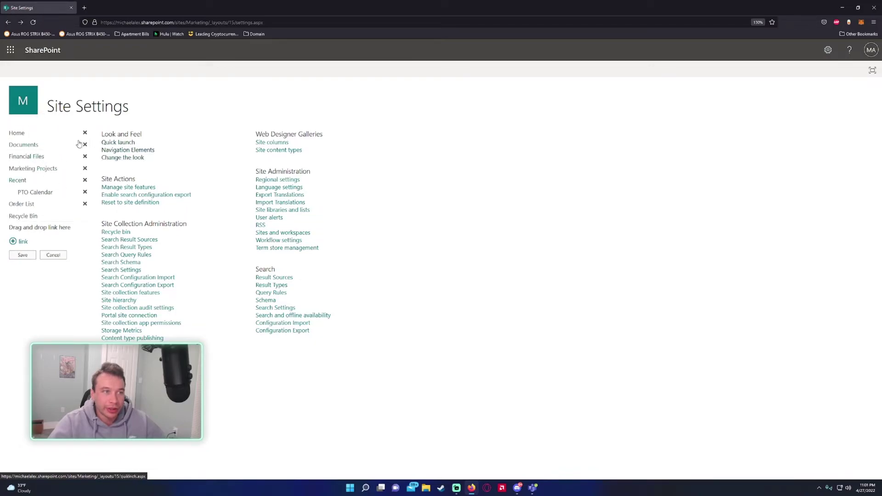
left_click(52, 255)
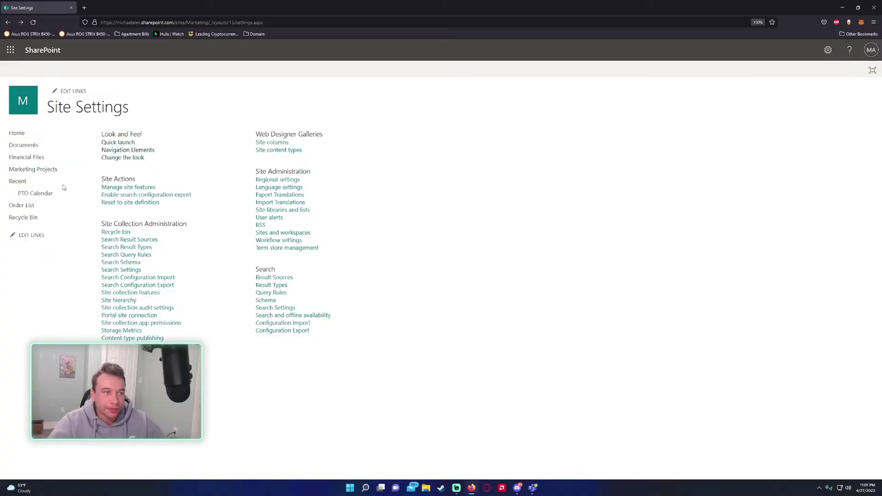
Step: Open the classic Change the look gallery and pick the Purple theme
left_click(124, 158)
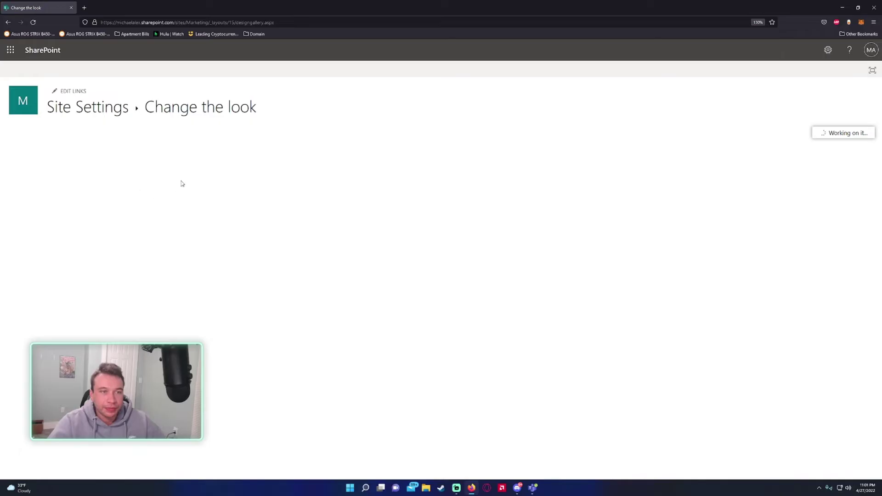
scroll(399, 245, "down", 1)
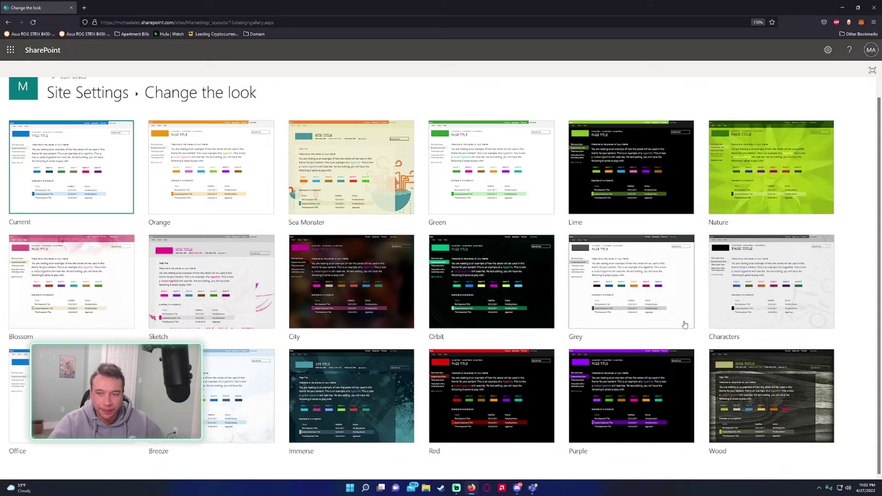
left_click(623, 411)
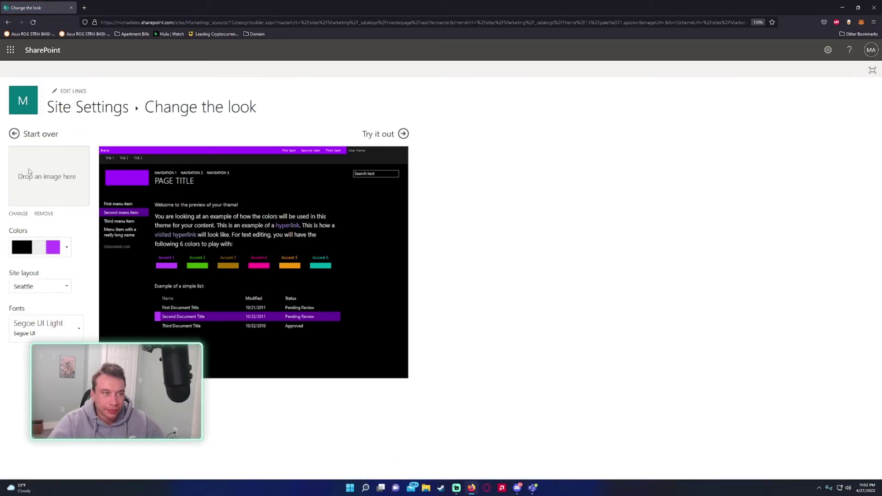
Step: Choose the white, grey and pink colour palette and keep the Seattle site layout
left_click(33, 245)
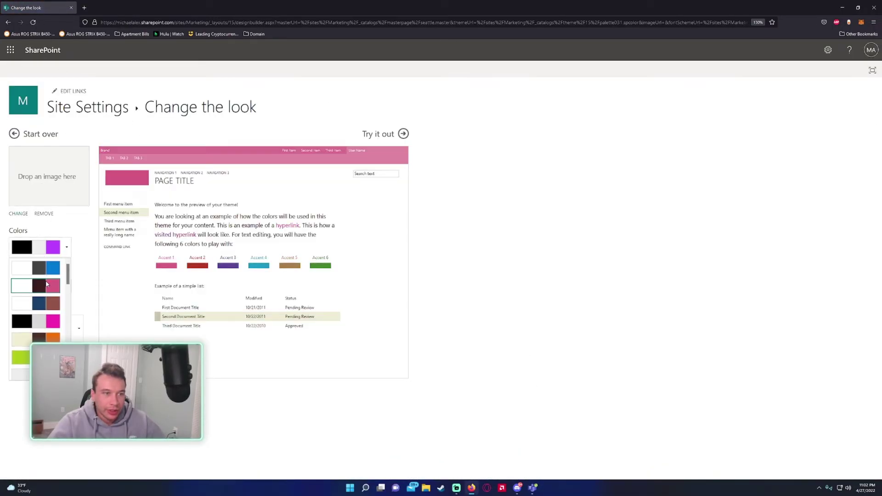
scroll(33, 321, "down", 3)
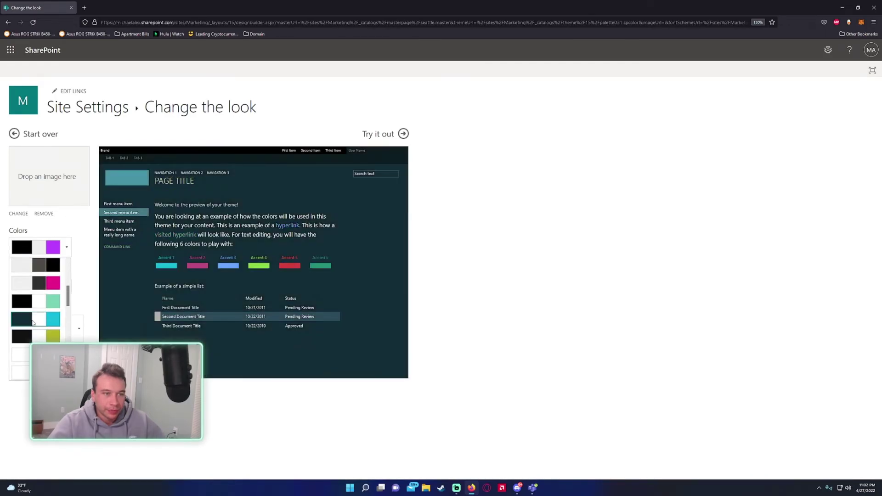
scroll(31, 275, "up", 3)
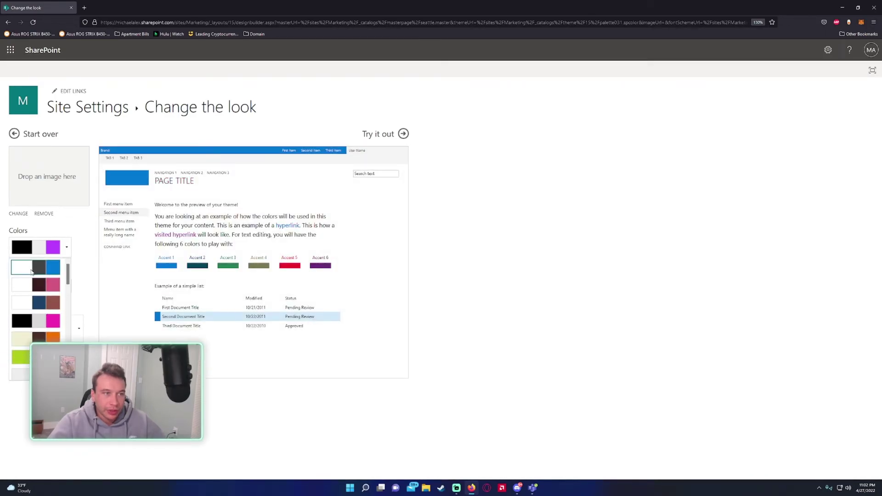
scroll(35, 273, "down", 5)
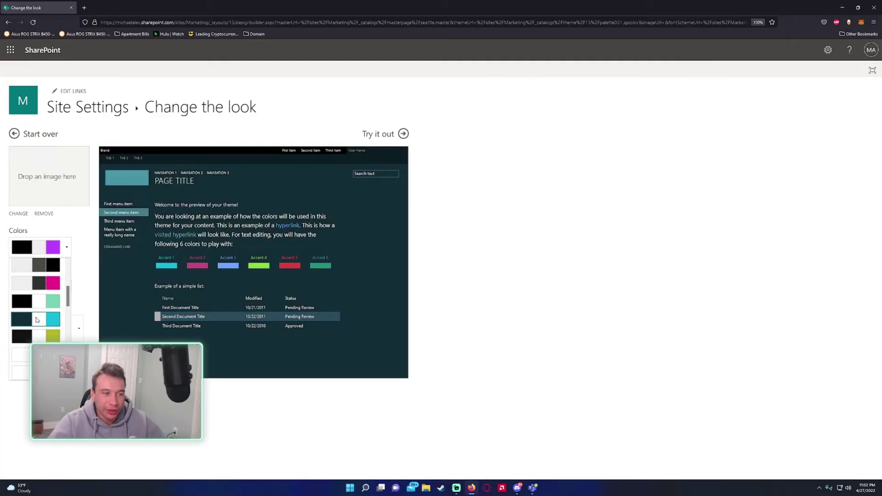
scroll(38, 304, "up", 3)
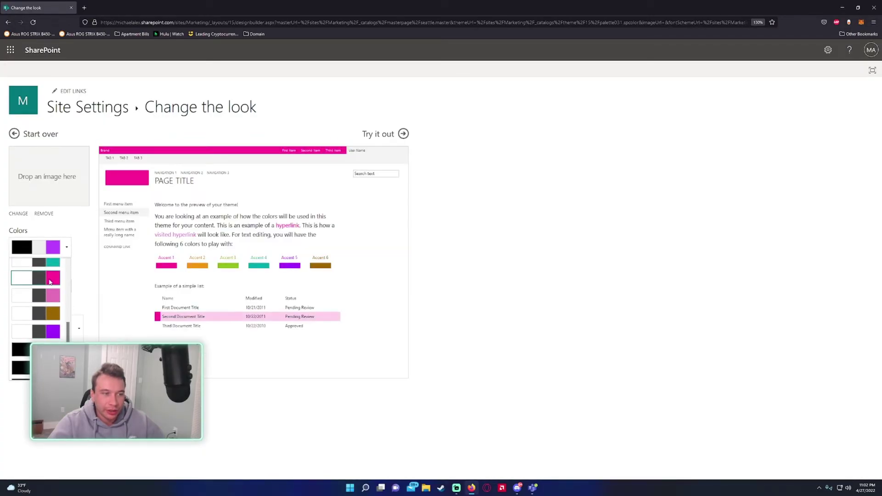
left_click(41, 299)
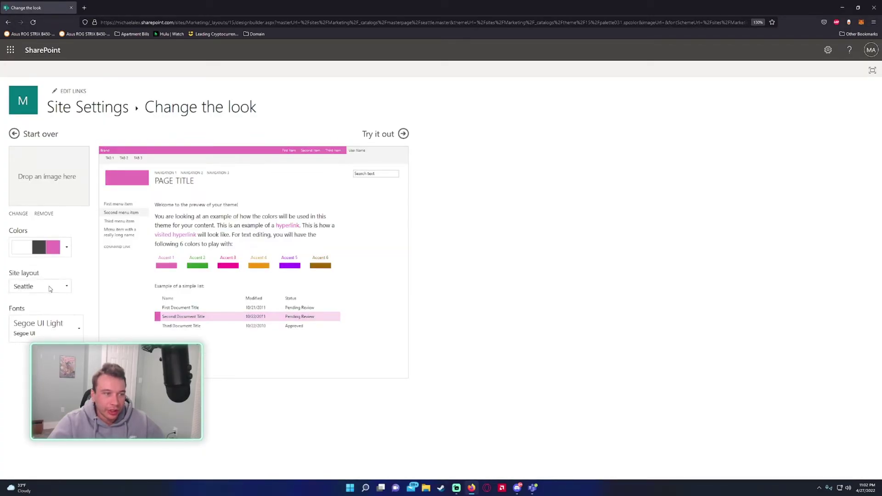
left_click(51, 287)
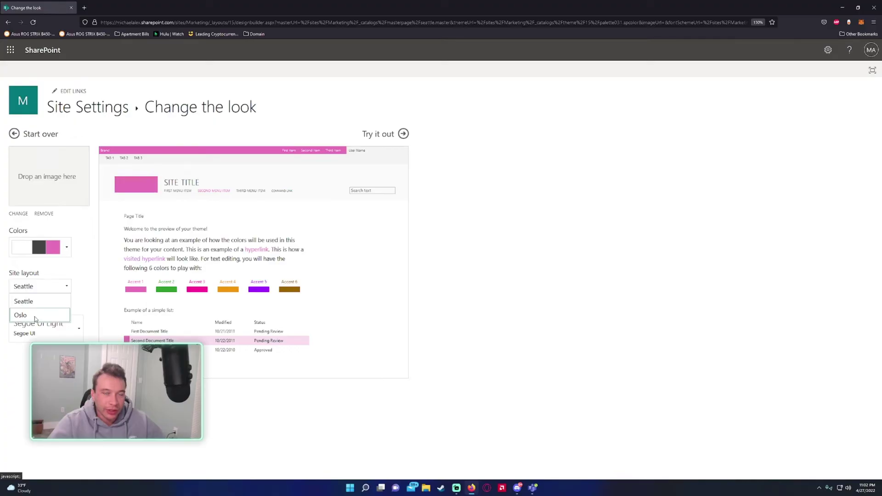
left_click(34, 316)
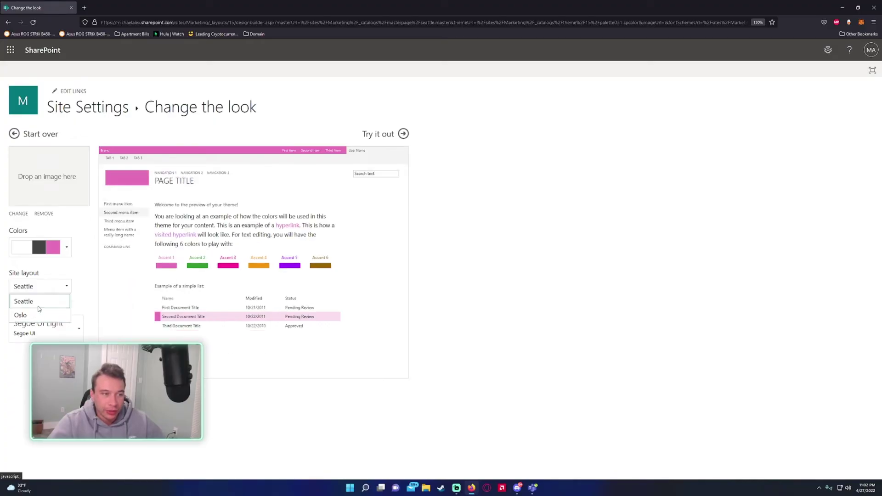
Step: Compare the Typewriter and Blueprint MT Pro fonts, then settle on Century Gothic
left_click(53, 327)
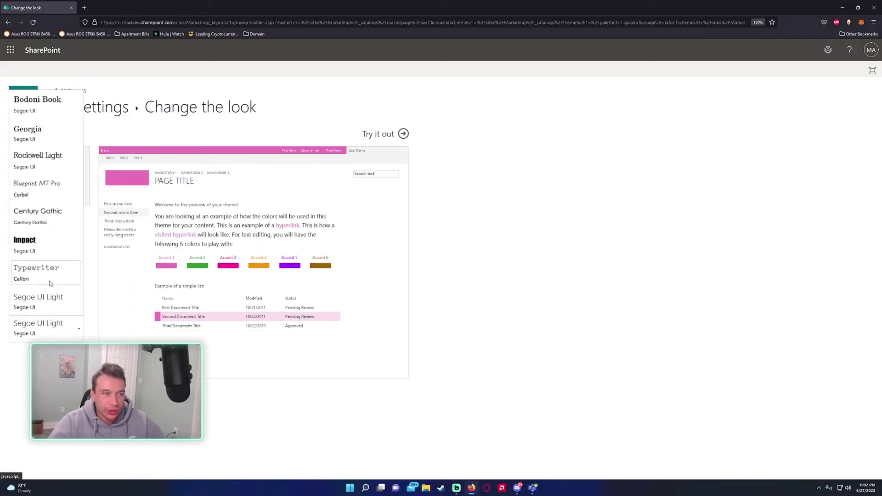
left_click(50, 284)
left_click(44, 337)
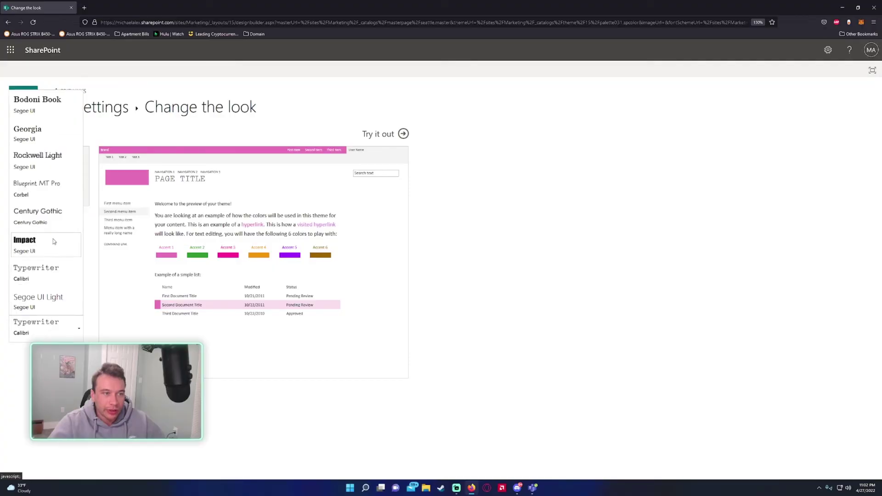
left_click(57, 215)
left_click(38, 332)
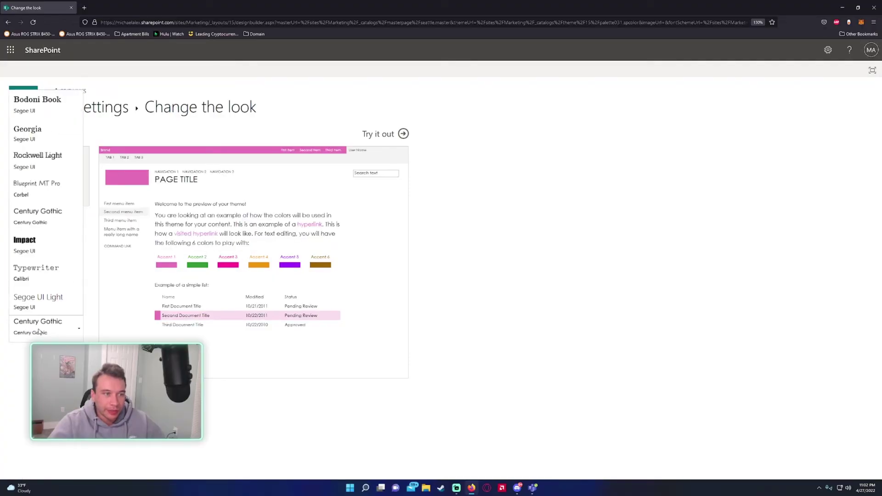
left_click(50, 188)
left_click(43, 321)
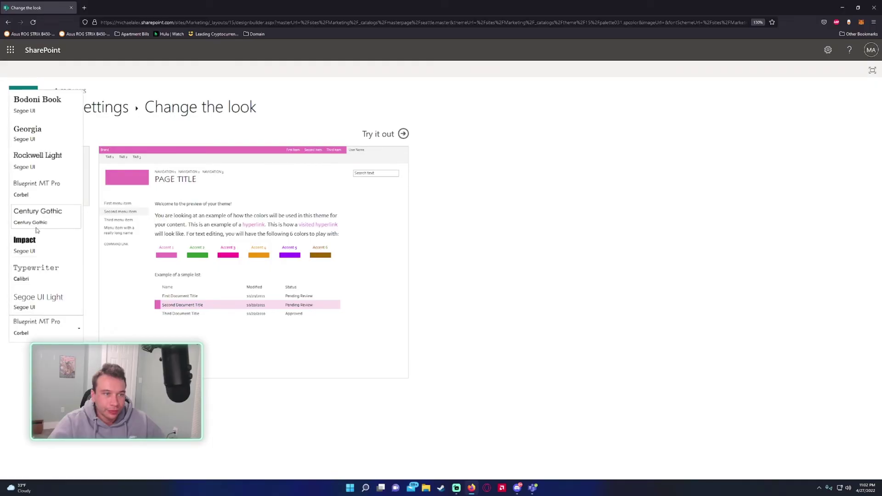
left_click(43, 186)
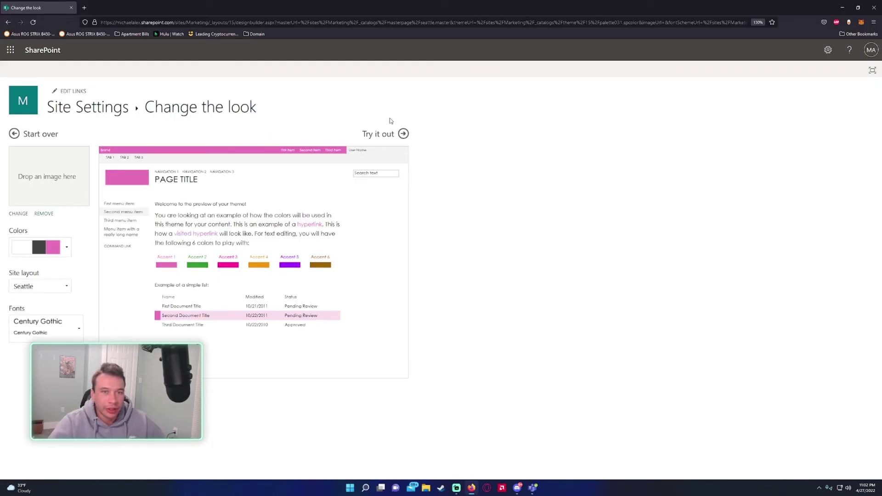
Step: Preview the pink Century Gothic design site-wide, keep it, and return to the Marketing home page
left_click(379, 133)
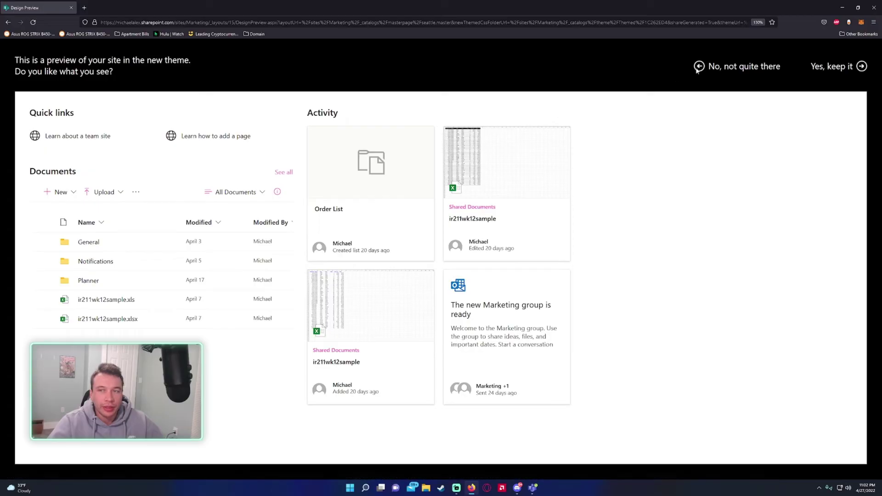
left_click(851, 68)
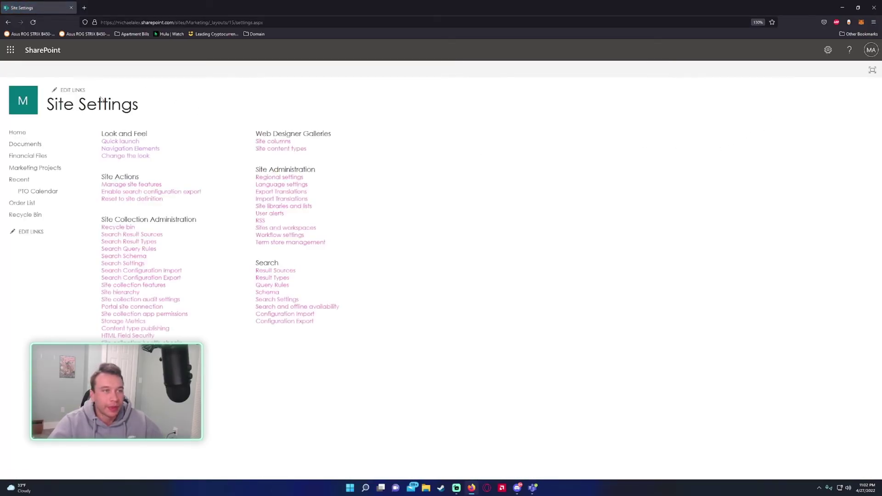
left_click(29, 105)
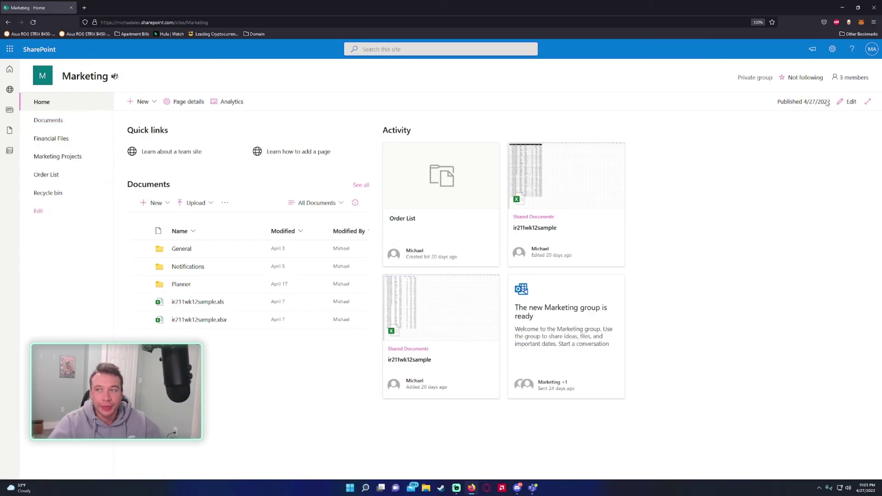
Step: Edit the Marketing home page, select the Activity web part, and republish the page
left_click(848, 101)
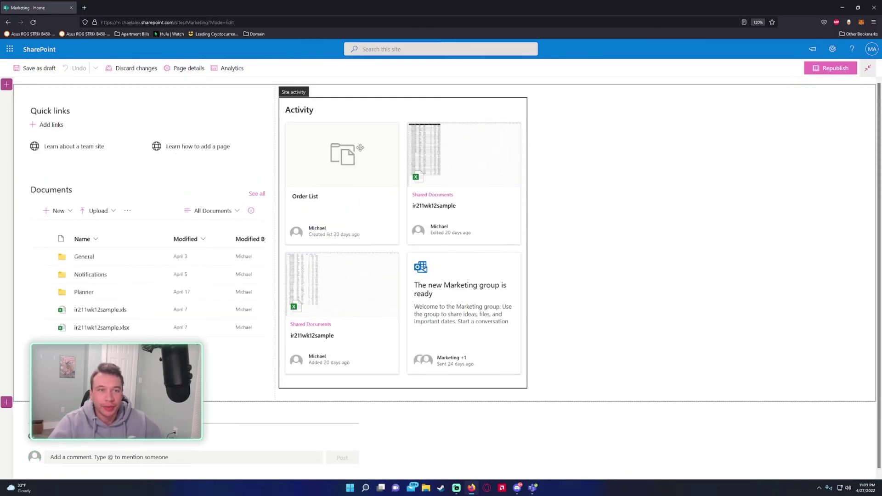
left_click(452, 166)
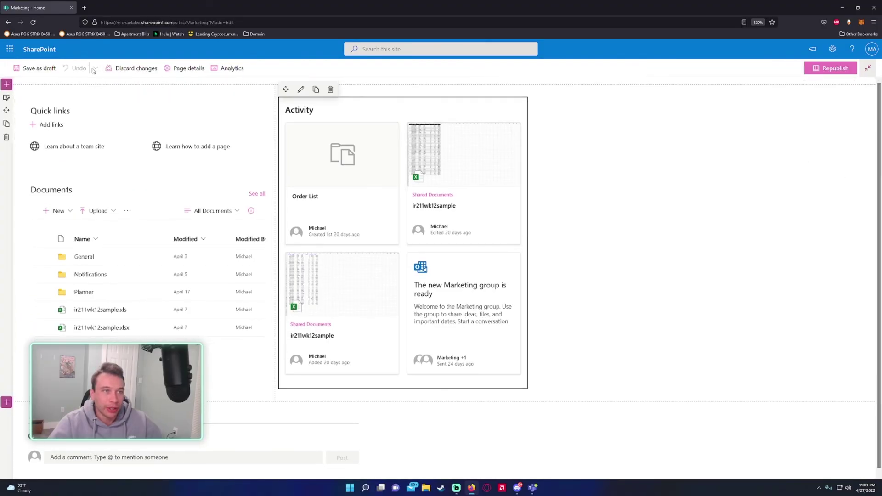
left_click(827, 68)
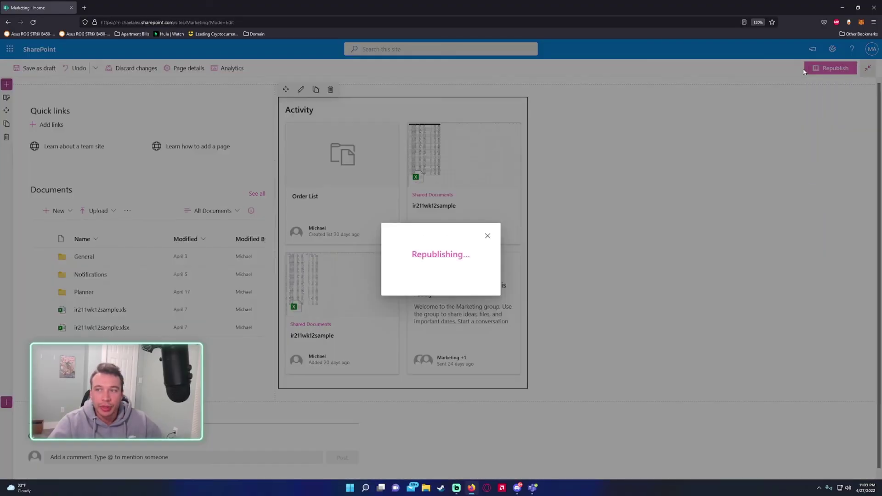